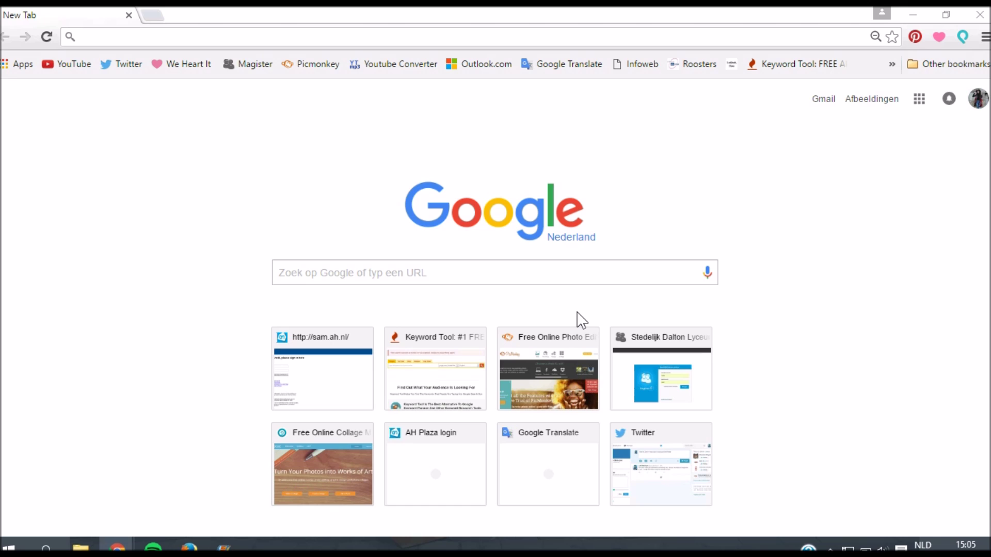
# Step: Search Google Images for 'youtube channel art template'
pyautogui.click(98, 33)
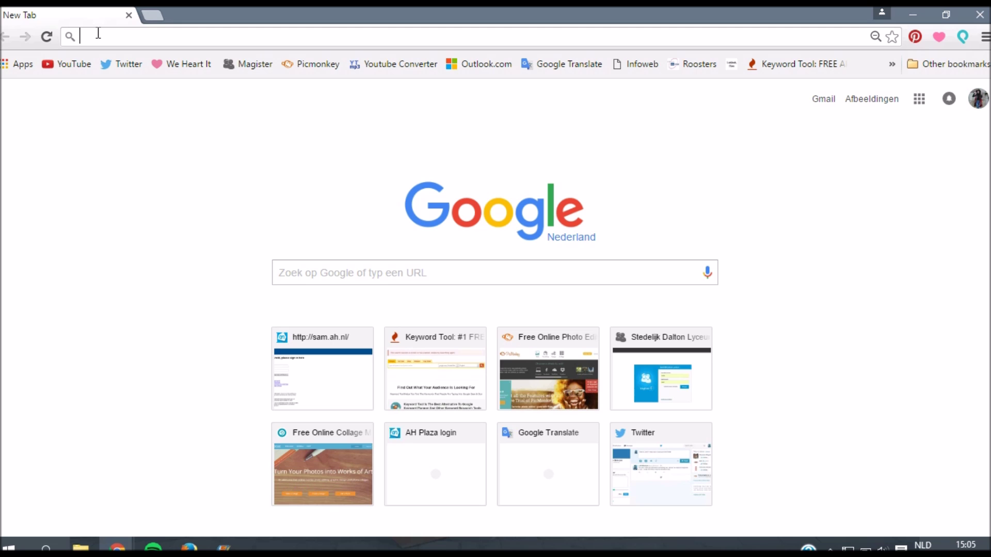
pyautogui.write('youtube channakt')
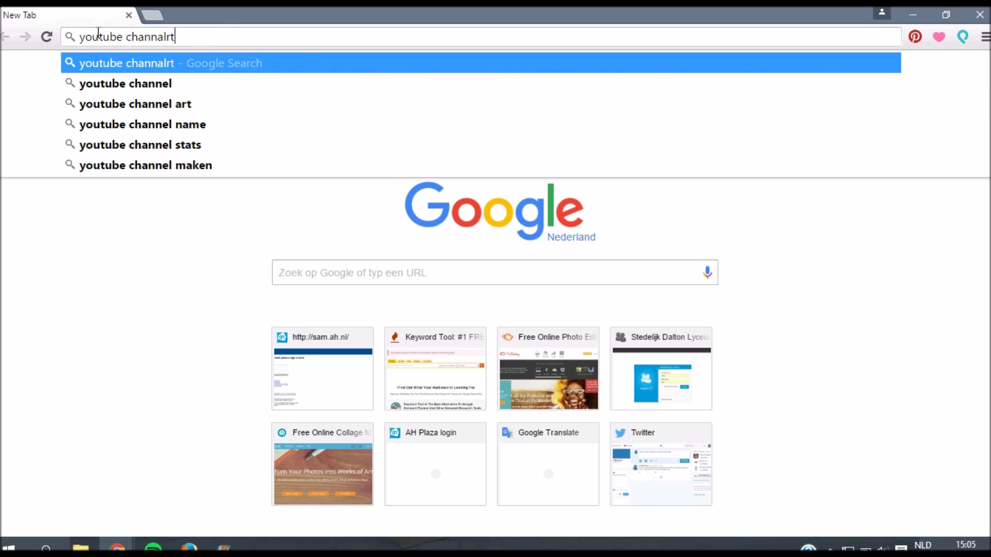
pyautogui.press('BackSpace')
pyautogui.press('BackSpace')
pyautogui.write('el art')
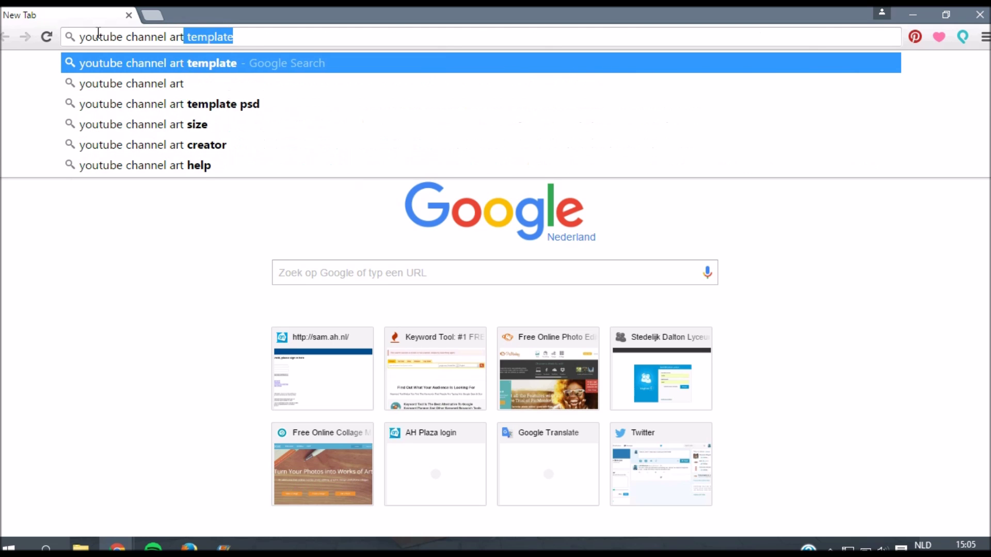
pyautogui.press('Return')
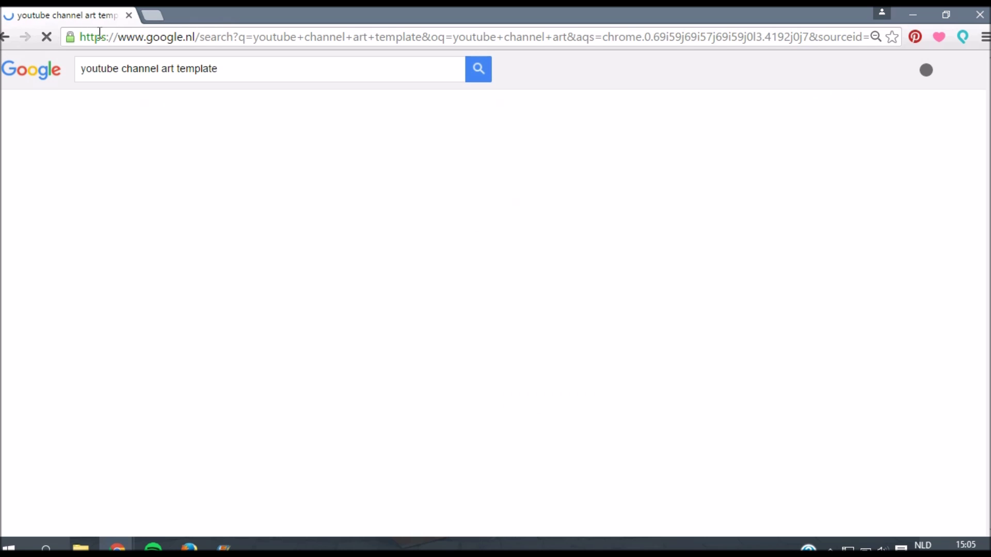
pyautogui.click(151, 109)
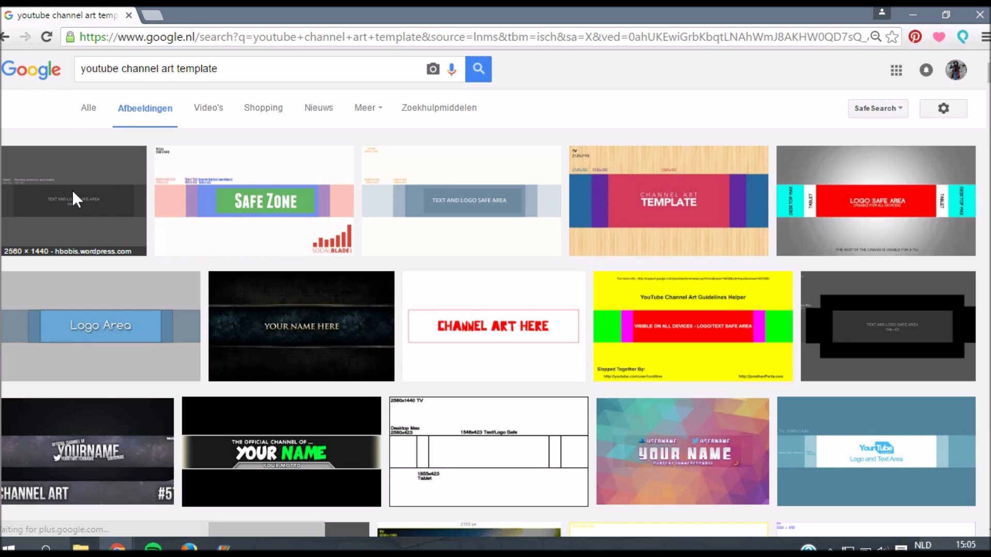
# Step: Save the first channel-art template image and open a blank new tab
pyautogui.click(72, 190)
pyautogui.rightClick(188, 231)
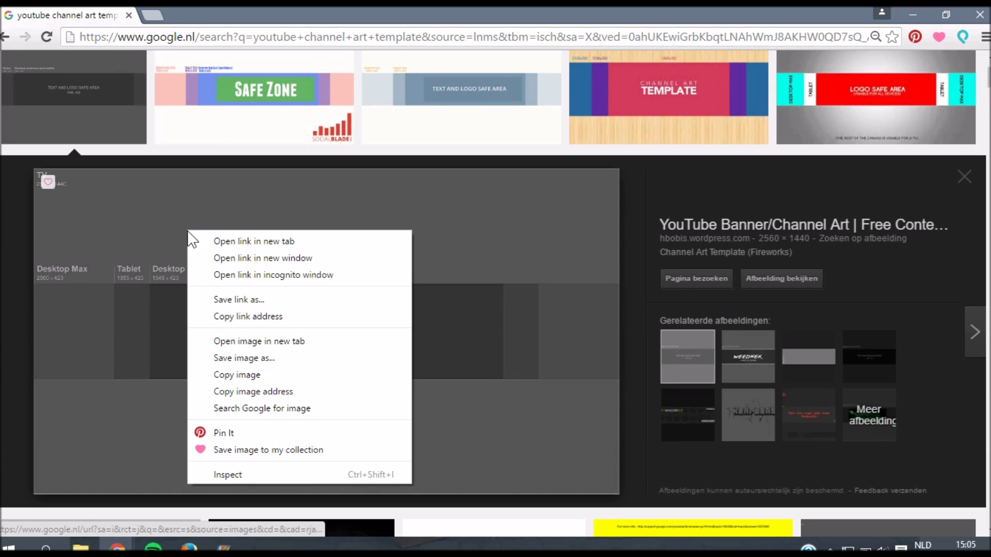
pyautogui.click(262, 354)
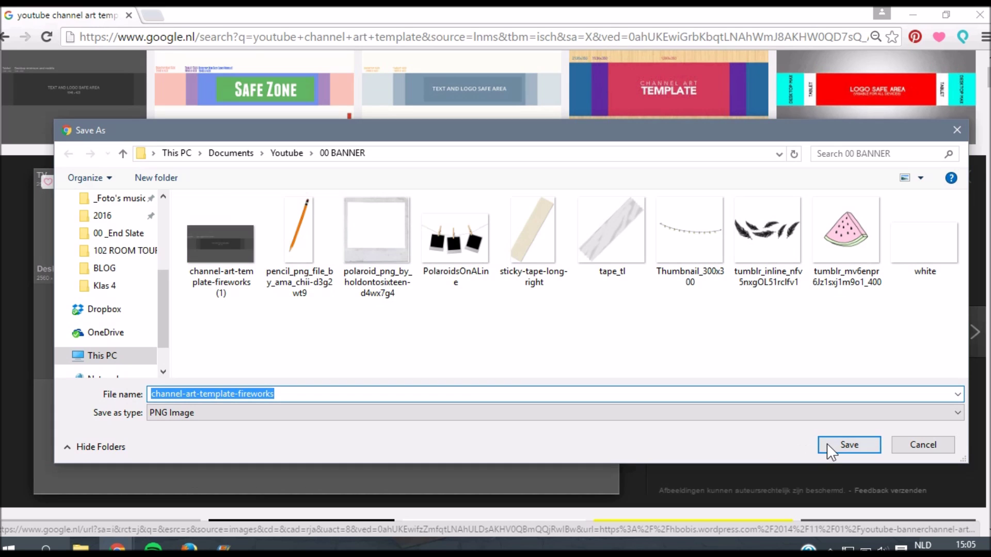
pyautogui.click(848, 445)
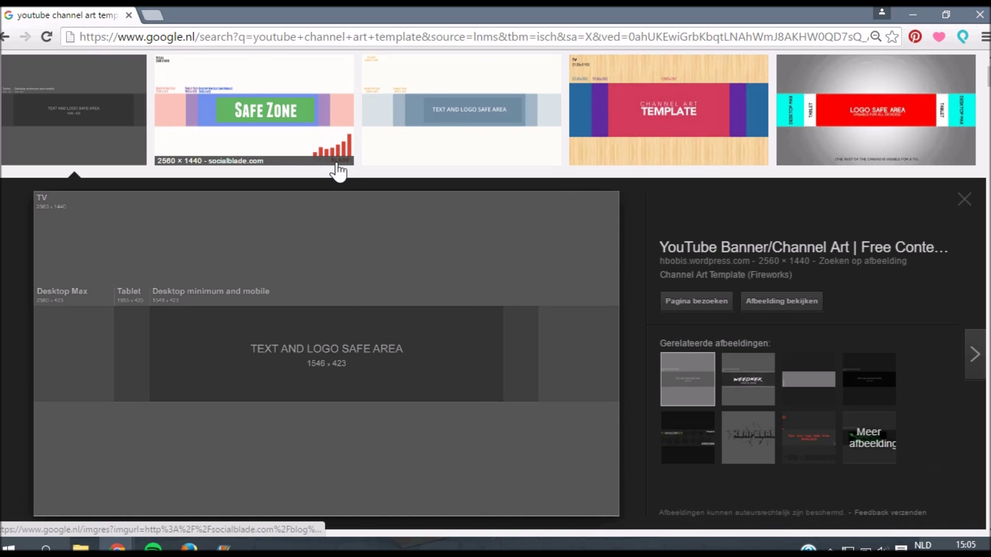
pyautogui.click(153, 16)
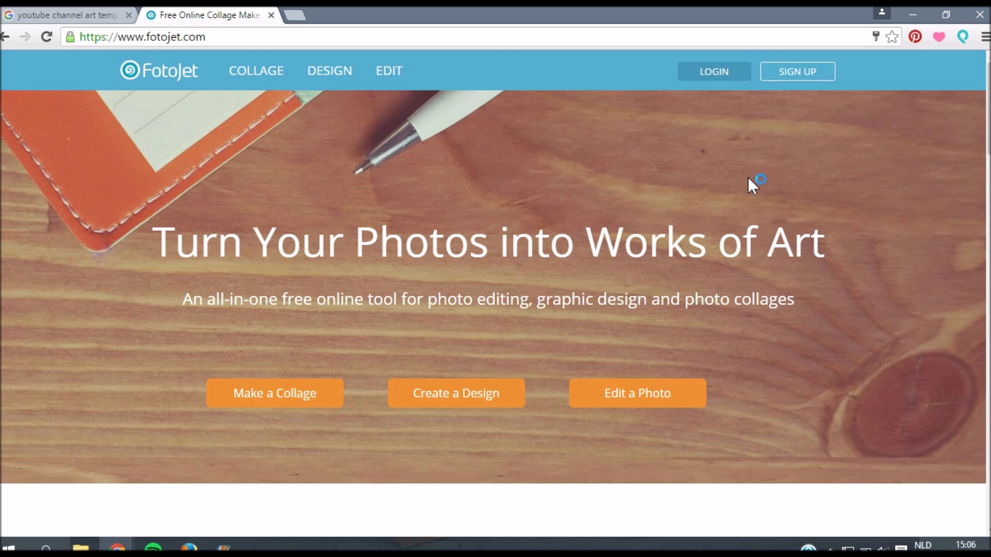
# Step: Dismiss the sign-up form and log in to FotoJet with the account e-mail and password
pyautogui.click(800, 72)
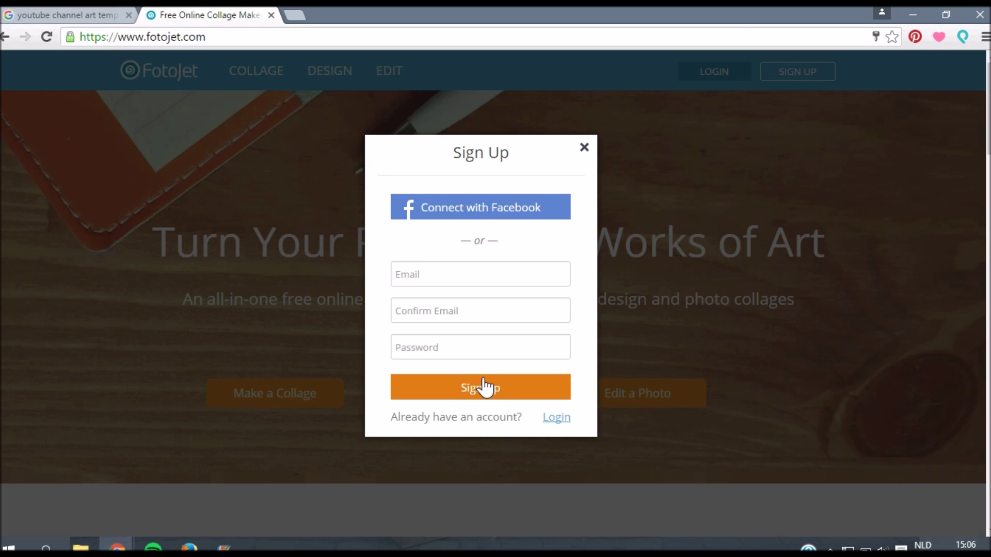
pyautogui.click(584, 148)
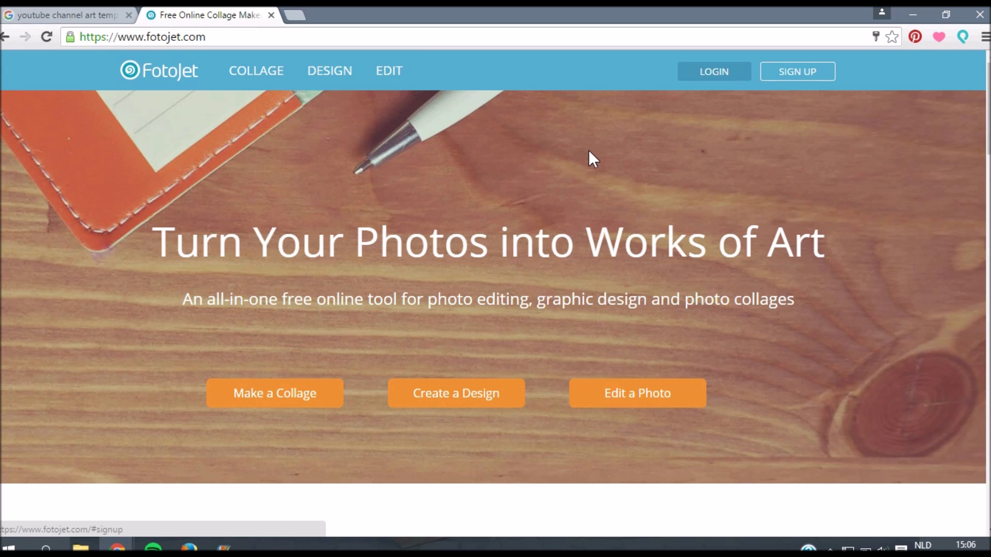
pyautogui.click(691, 72)
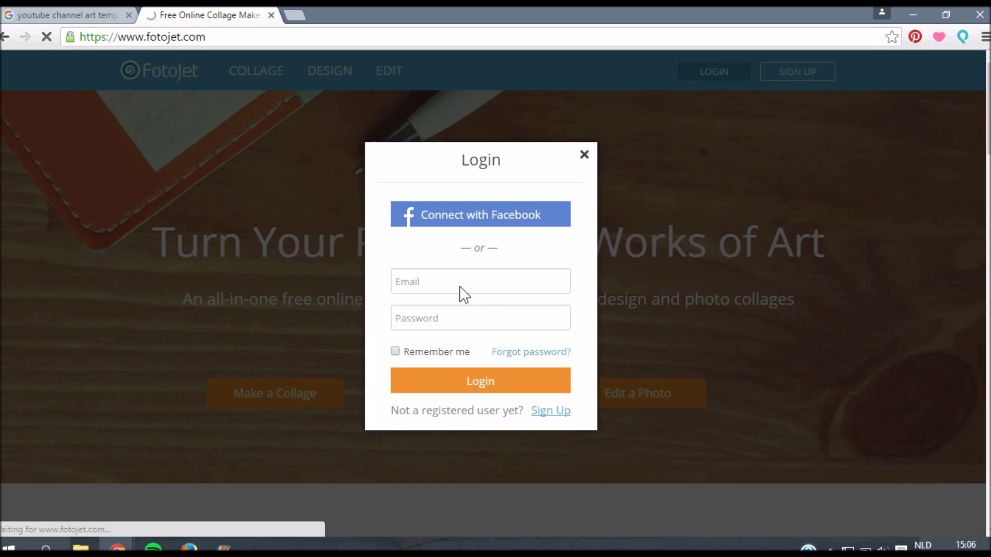
pyautogui.click(460, 287)
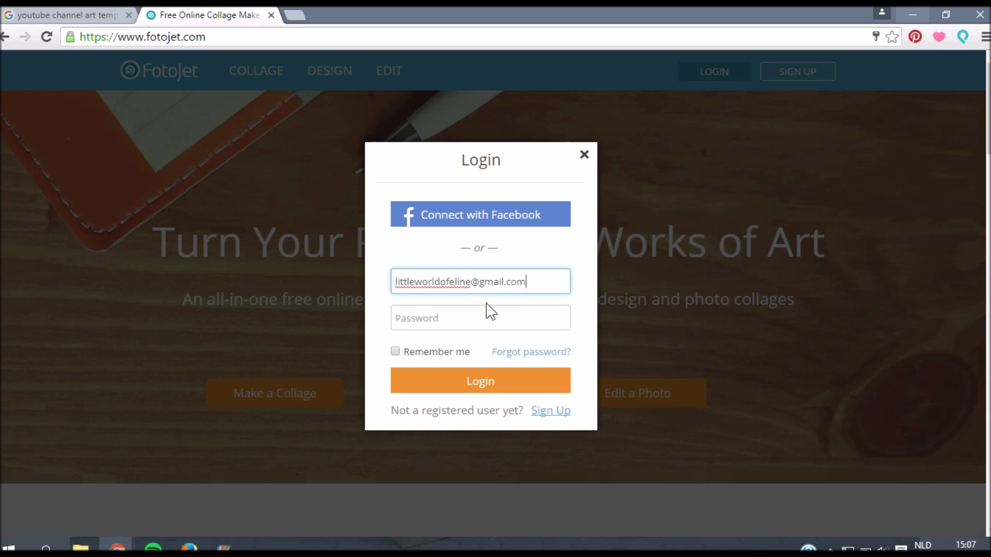
pyautogui.press('Tab')
pyautogui.press('Return')
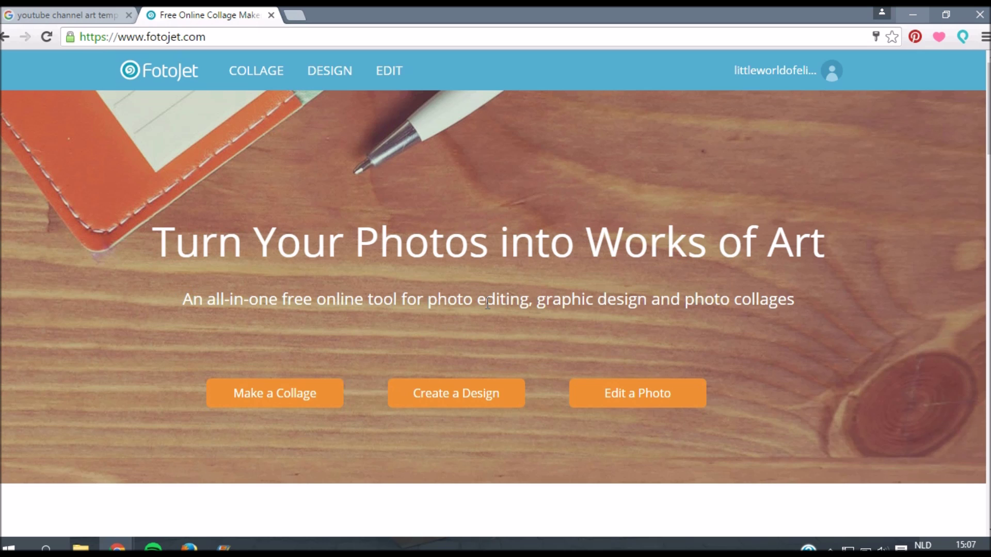
# Step: Browse the Create a Design gallery and start a 2560×1440 YouTube Channel Art design
pyautogui.click(446, 408)
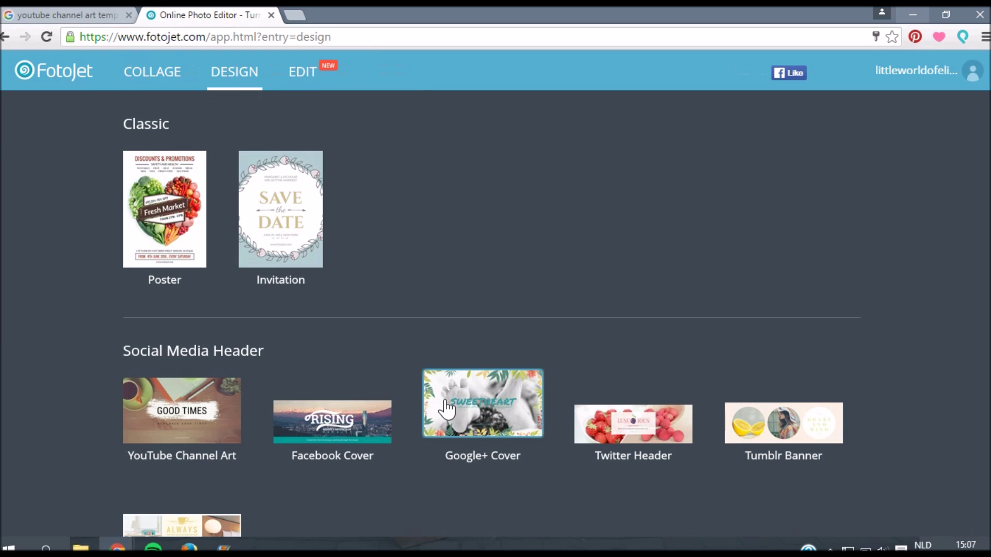
pyautogui.scroll(-3, 593, 287)
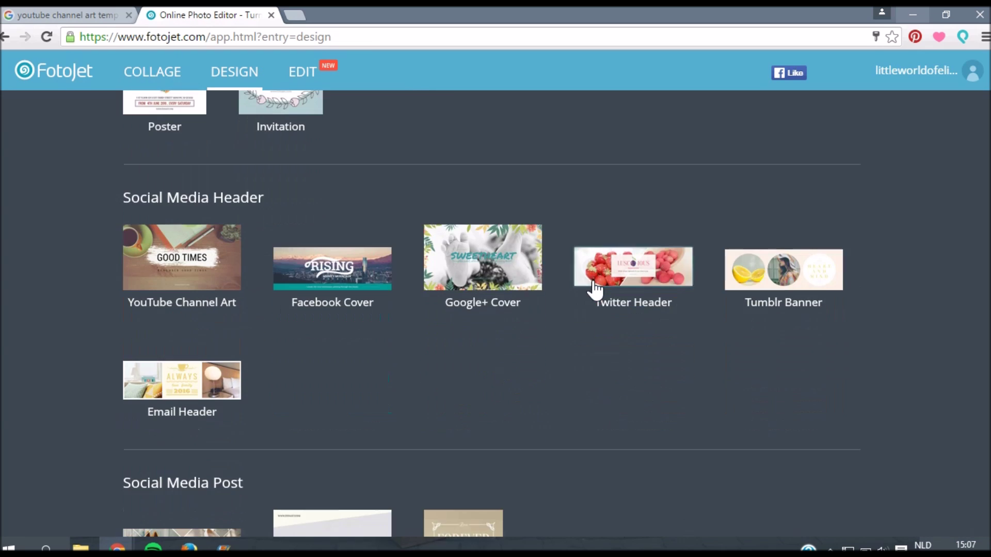
pyautogui.scroll(-2, 596, 289)
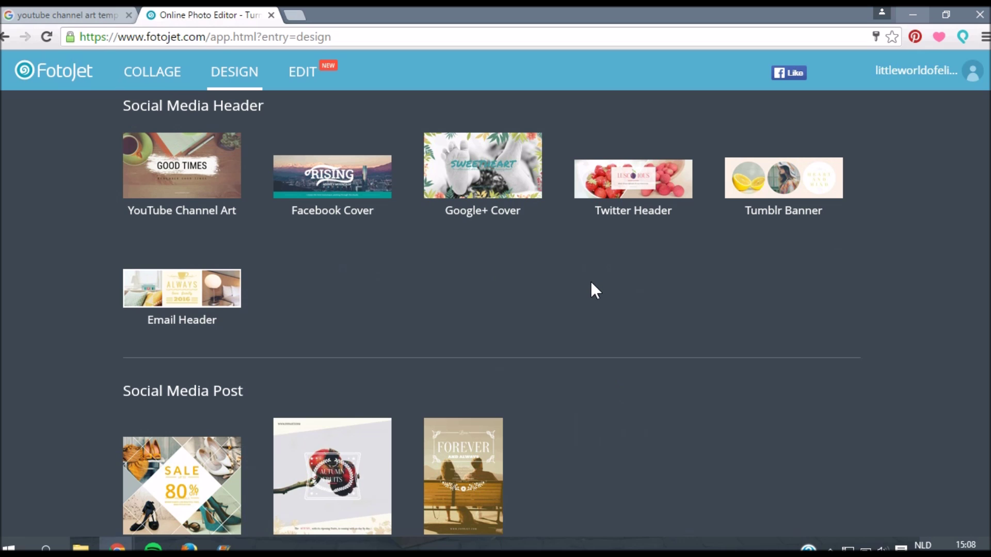
pyautogui.scroll(2, 591, 283)
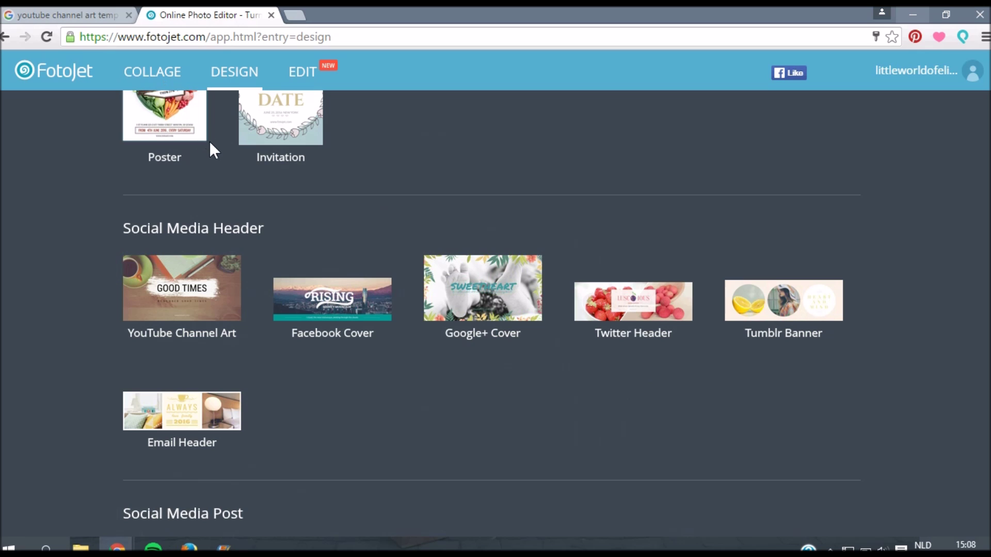
pyautogui.click(221, 298)
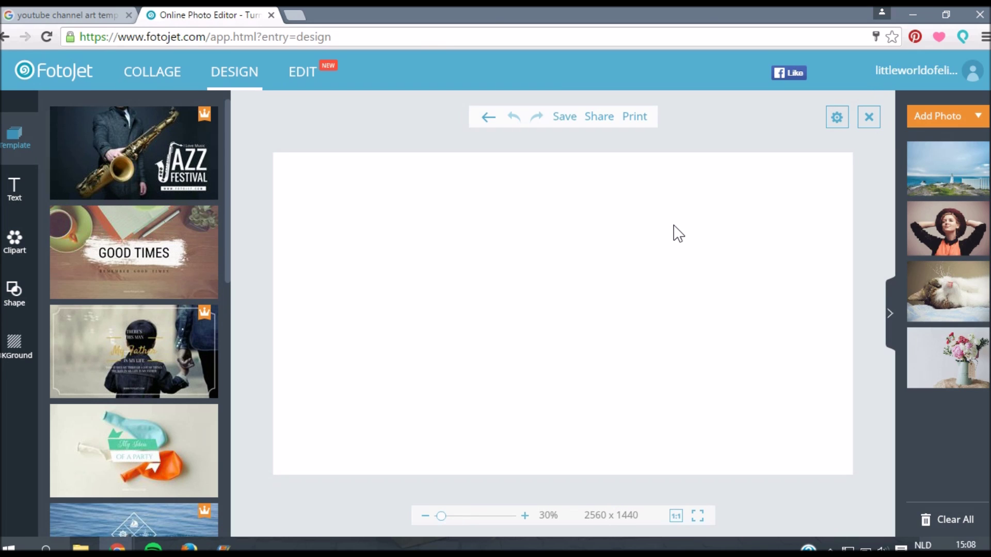
# Step: Upload the fireworks channel-art template image from the computer and place it on the canvas
pyautogui.click(932, 118)
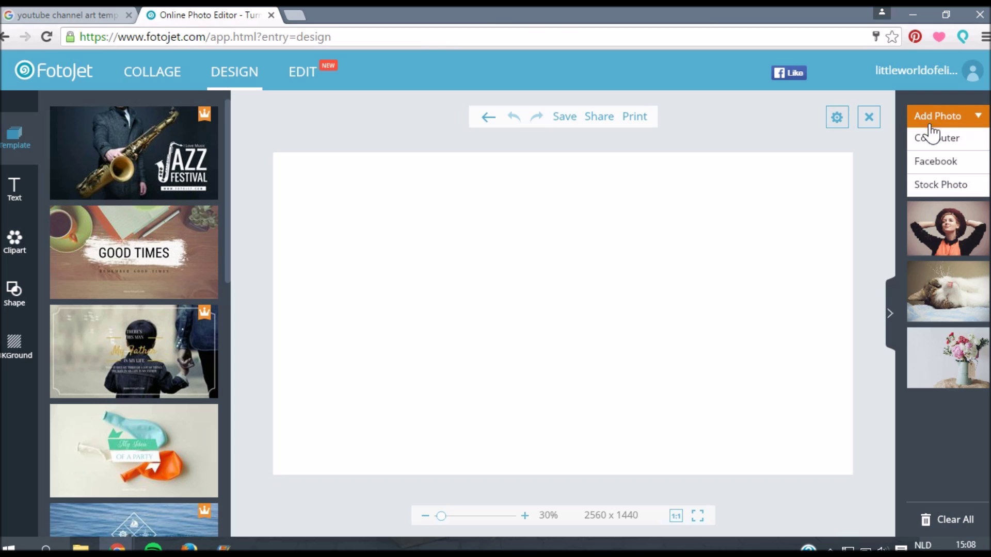
pyautogui.click(932, 140)
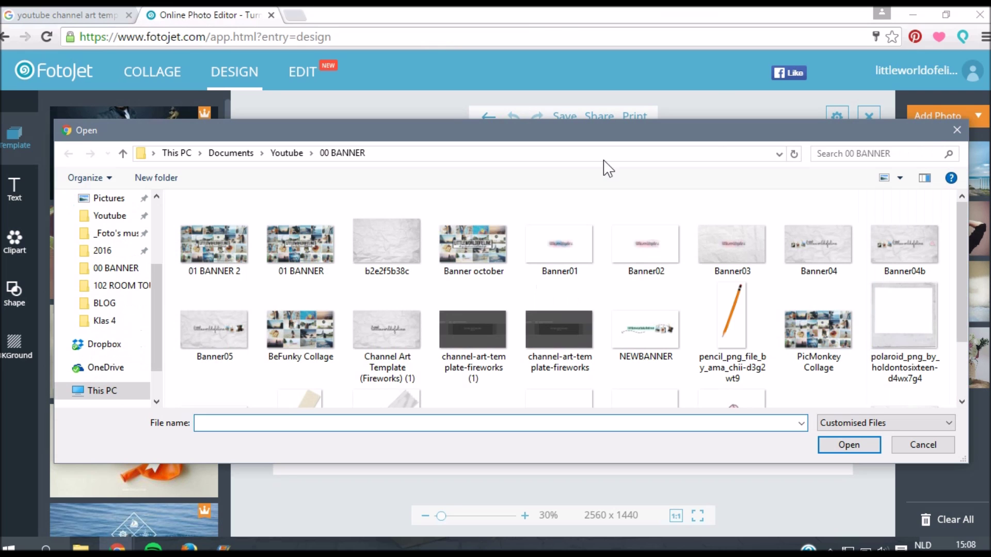
pyautogui.click(473, 333)
pyautogui.click(870, 444)
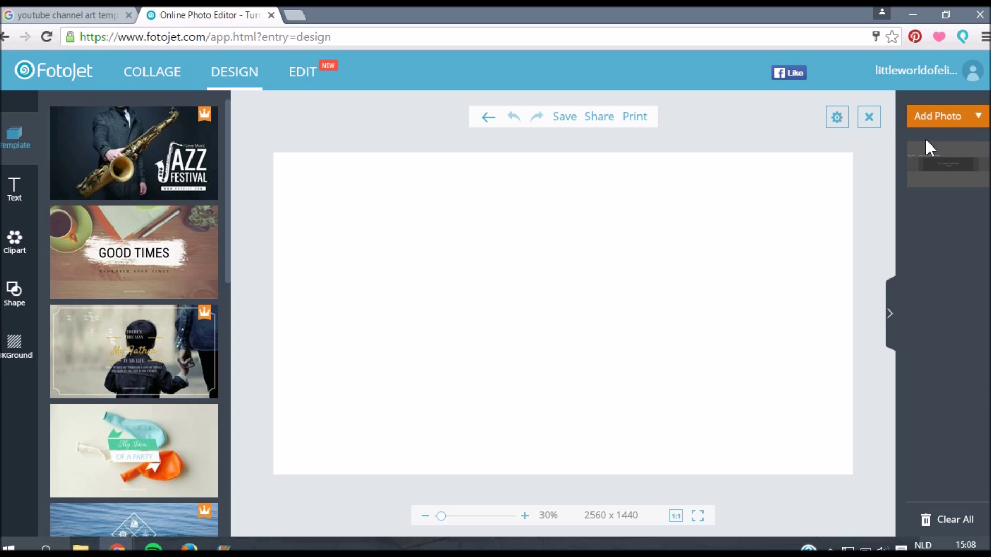
pyautogui.moveTo(945, 165); pyautogui.dragTo(402, 209)
# Step: Resize the template image until it exactly fills the 2560×1440 canvas
pyautogui.moveTo(493, 268); pyautogui.dragTo(869, 475)
pyautogui.moveTo(319, 170); pyautogui.dragTo(273, 151)
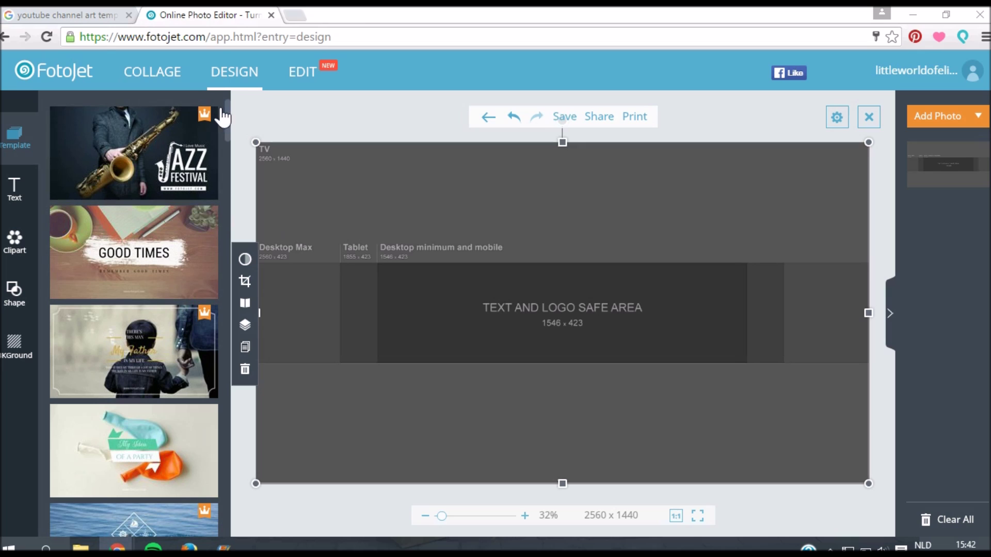
# Step: Drag the template image rightward, leaving a white strip along the canvas's left edge
pyautogui.moveTo(227, 116); pyautogui.dragTo(223, 162)
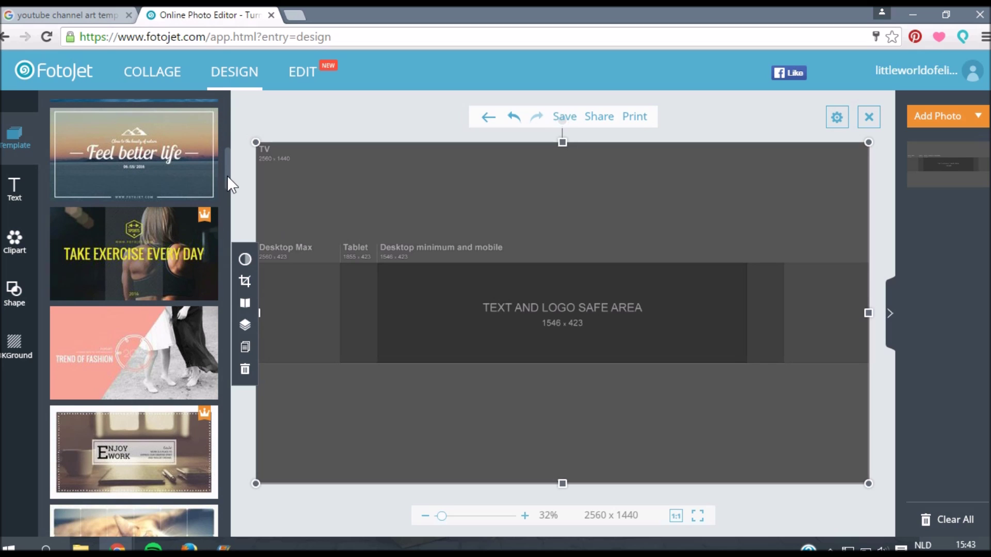
pyautogui.moveTo(227, 176); pyautogui.dragTo(228, 109)
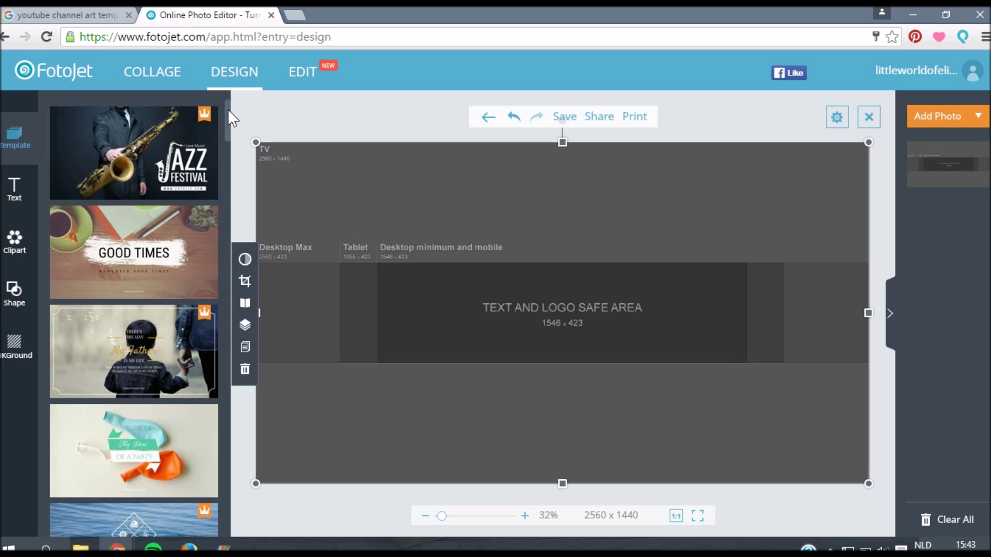
pyautogui.moveTo(297, 200); pyautogui.dragTo(357, 199)
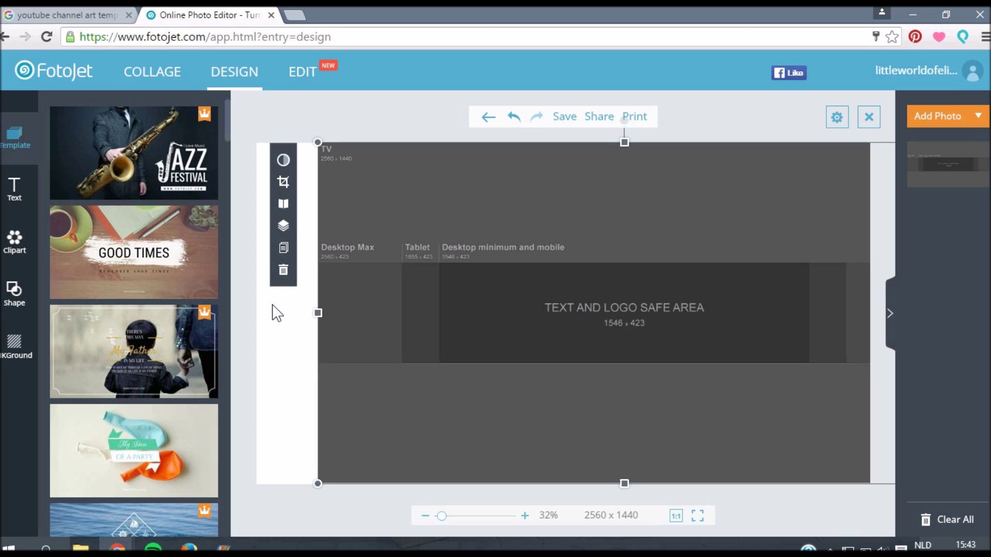
# Step: Set the background to pale pink FEF4F9 and drag the template image back over the full canvas
pyautogui.click(27, 348)
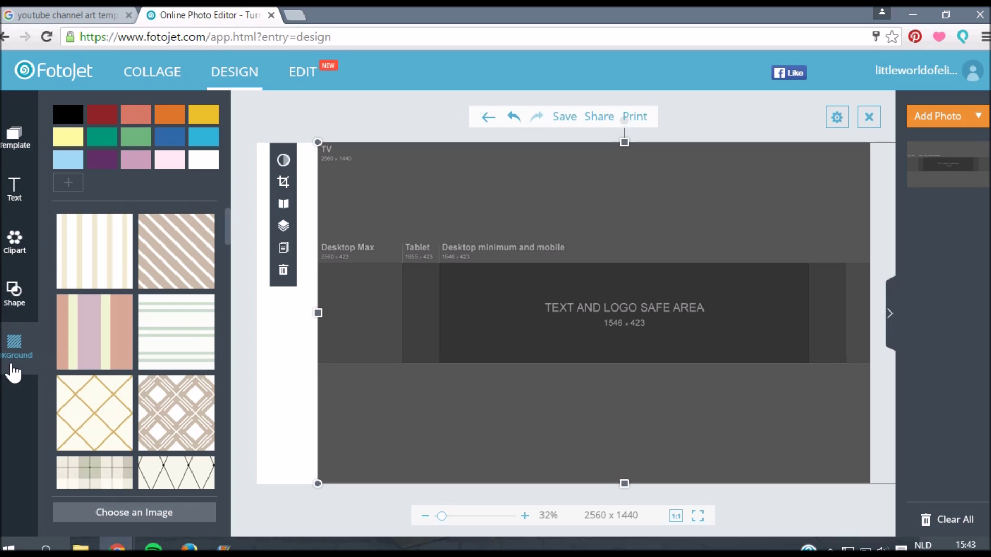
pyautogui.click(77, 182)
pyautogui.moveTo(194, 239); pyautogui.dragTo(243, 204)
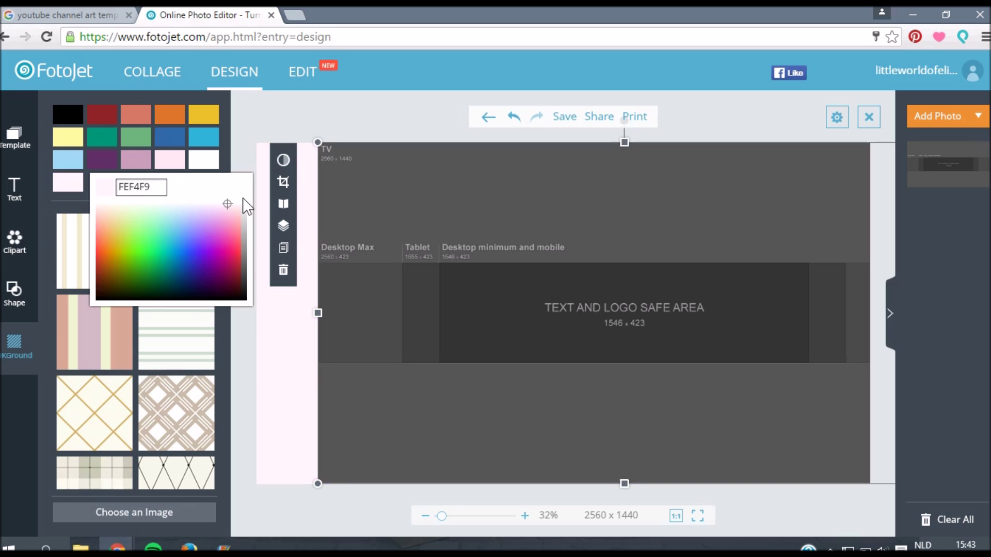
pyautogui.click(229, 161)
pyautogui.moveTo(227, 219); pyautogui.dragTo(222, 421)
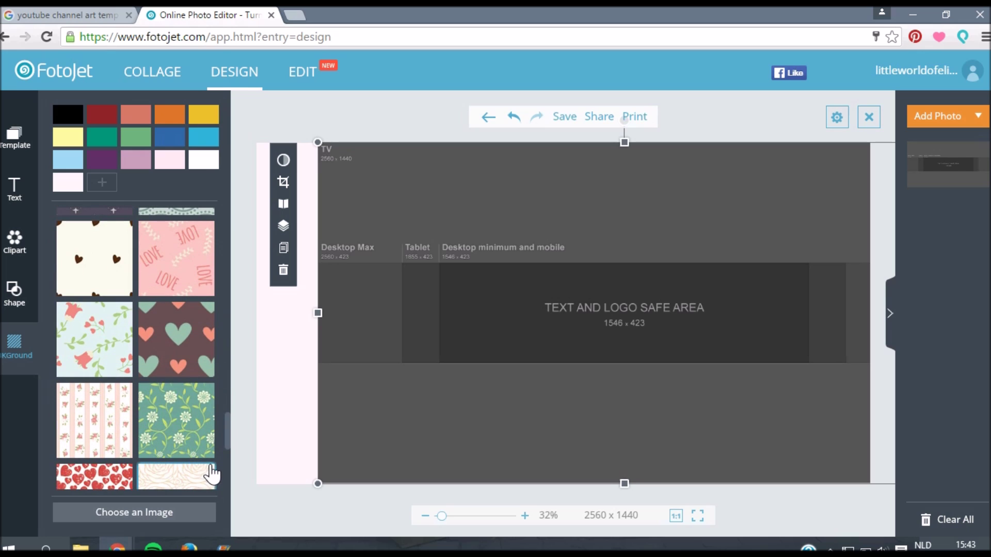
pyautogui.moveTo(466, 360); pyautogui.dragTo(403, 360)
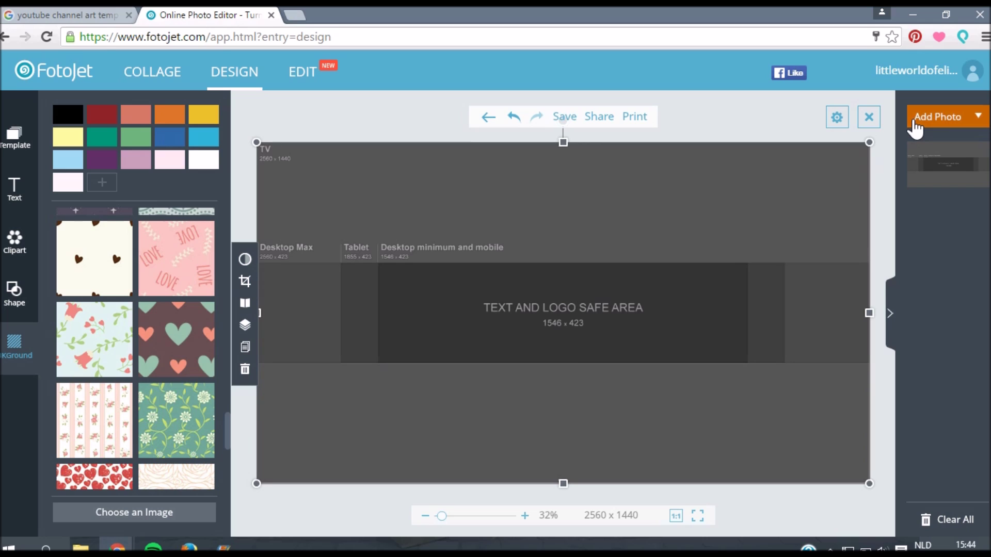
# Step: Upload four photos (a woman, hands, two friends, cacti) from the computer
pyautogui.click(916, 127)
pyautogui.click(921, 144)
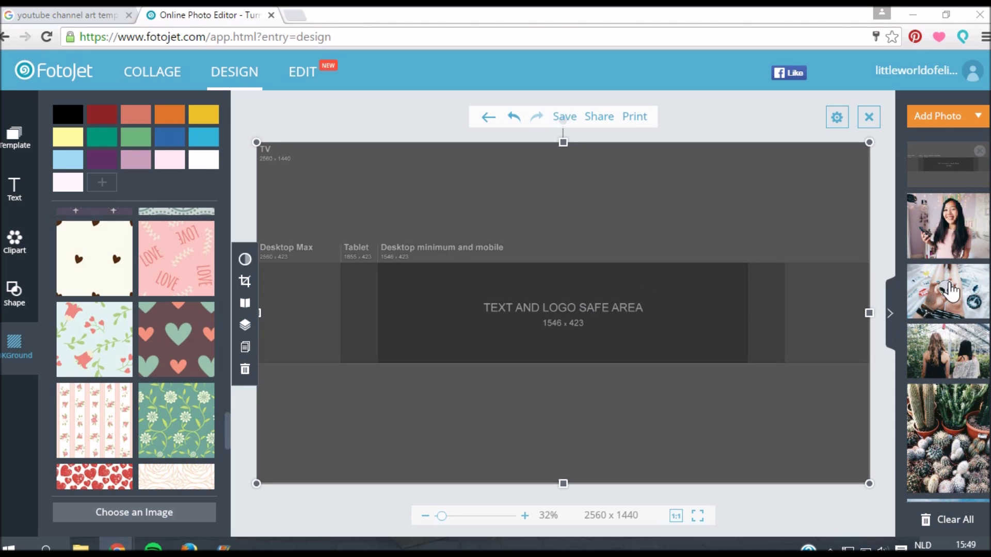
pyautogui.moveTo(978, 415)
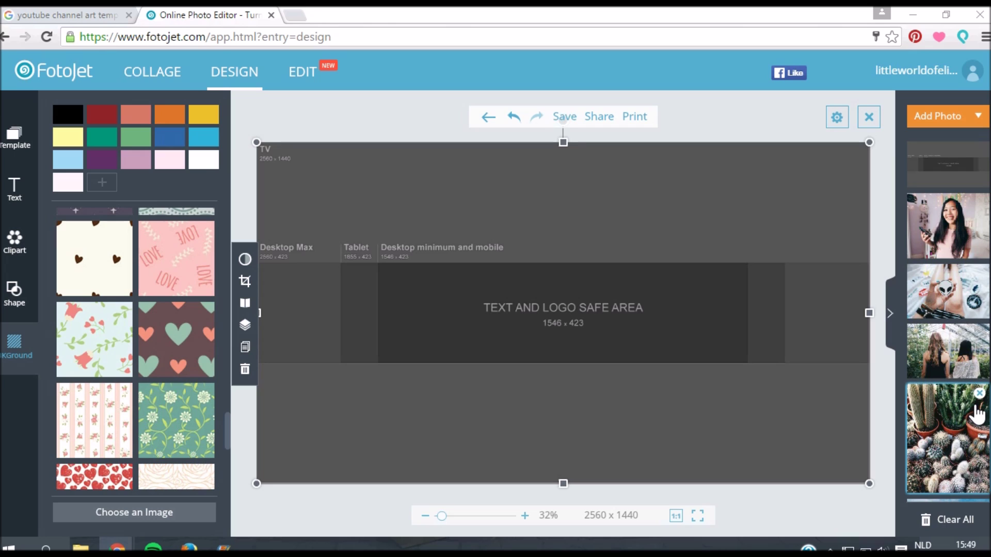
pyautogui.click(33, 192)
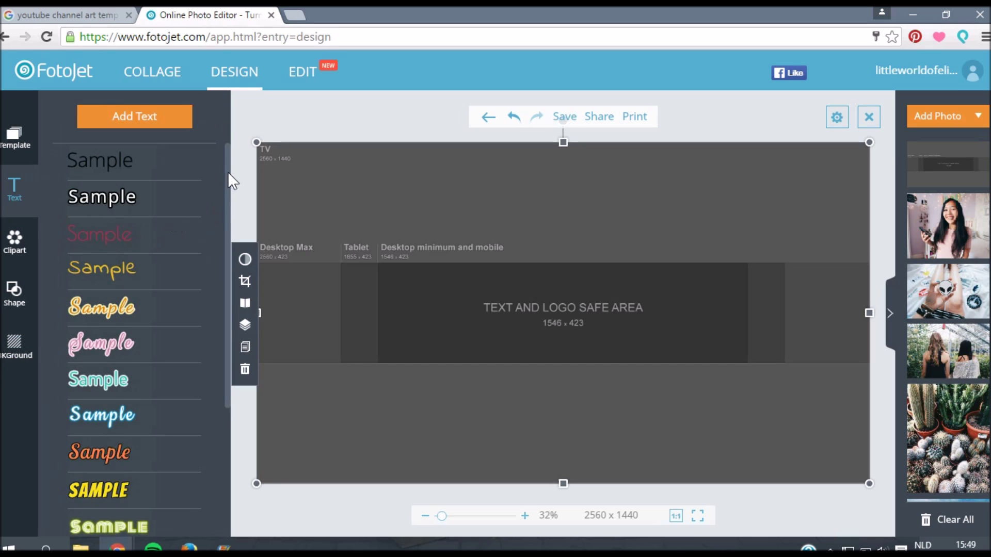
# Step: Browse the ready-made text styles and add the pink outlined script style to the banner
pyautogui.scroll(-4, 226, 203)
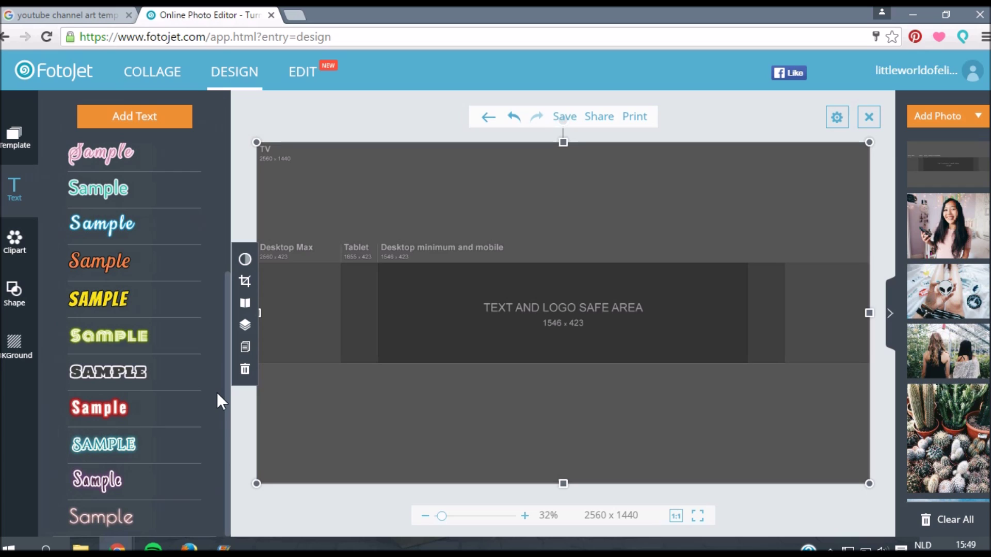
pyautogui.scroll(4, 213, 210)
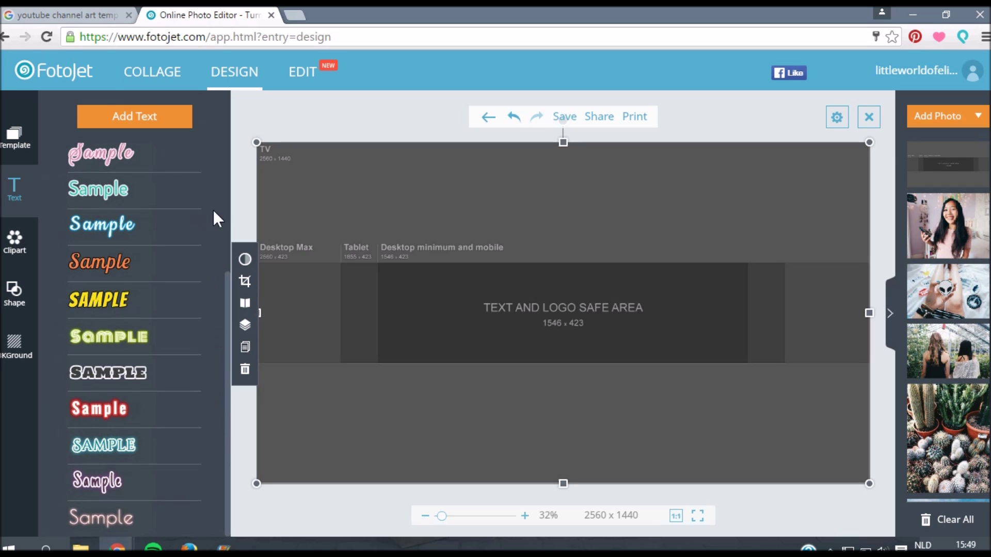
pyautogui.scroll(-4, 198, 459)
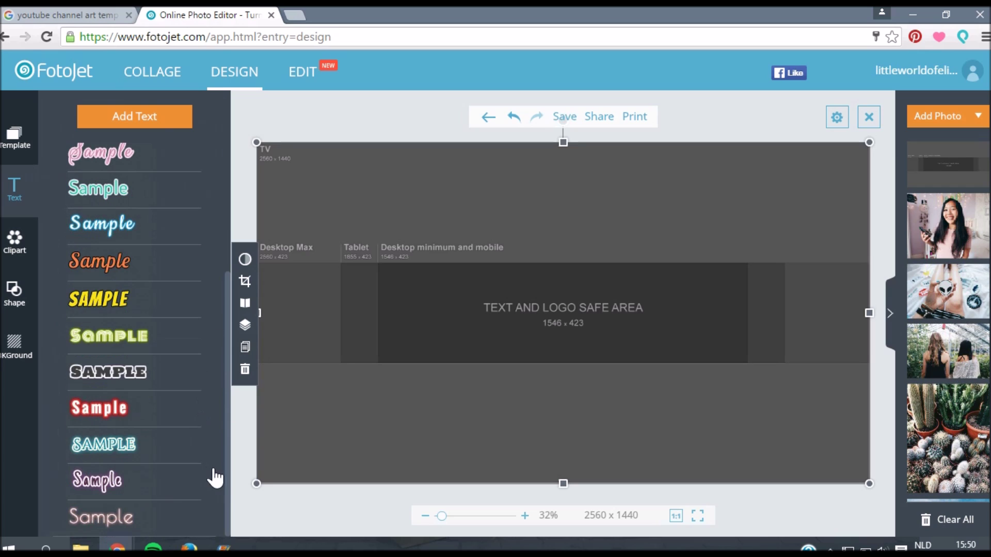
pyautogui.click(118, 485)
# Step: Type the channel name into the pink outlined text and widen the box to fit one line
pyautogui.doubleClick(562, 308)
pyautogui.write('Litt')
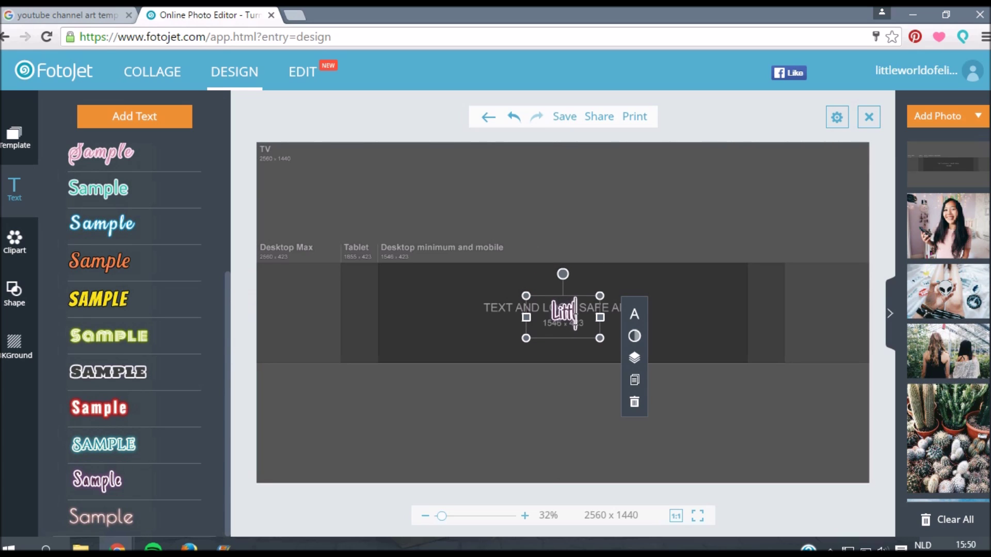
pyautogui.write('leWorldO')
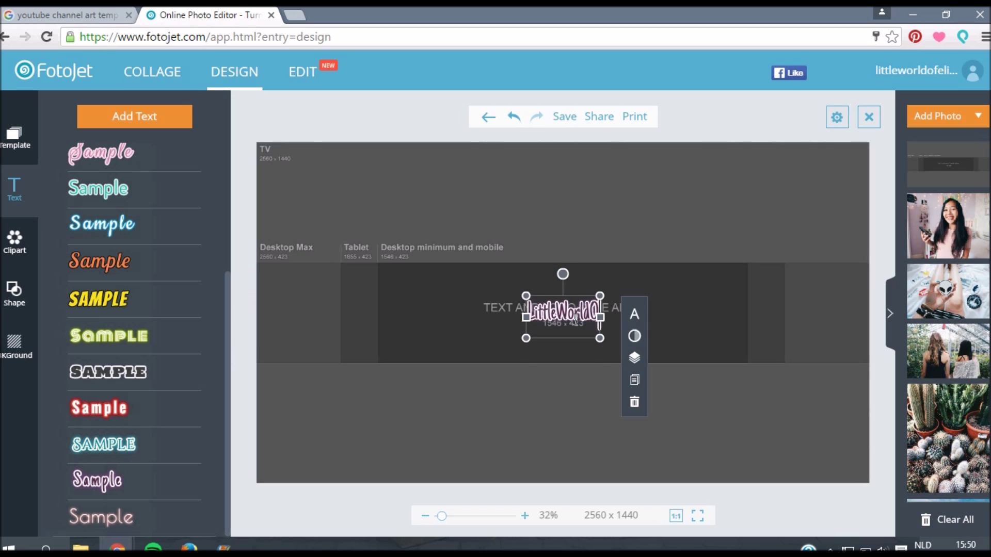
pyautogui.press('Return')
pyautogui.write('fEline')
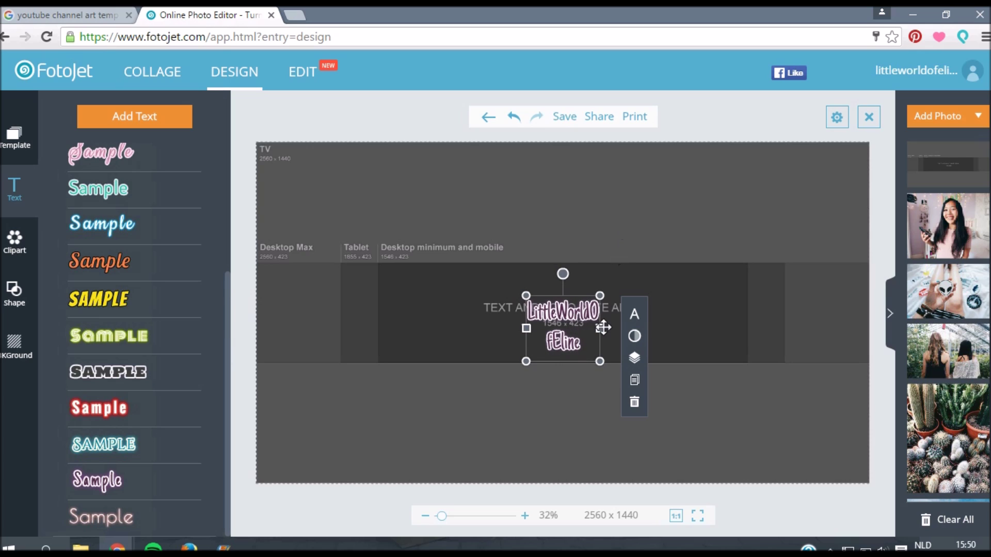
pyautogui.moveTo(603, 327); pyautogui.dragTo(593, 294)
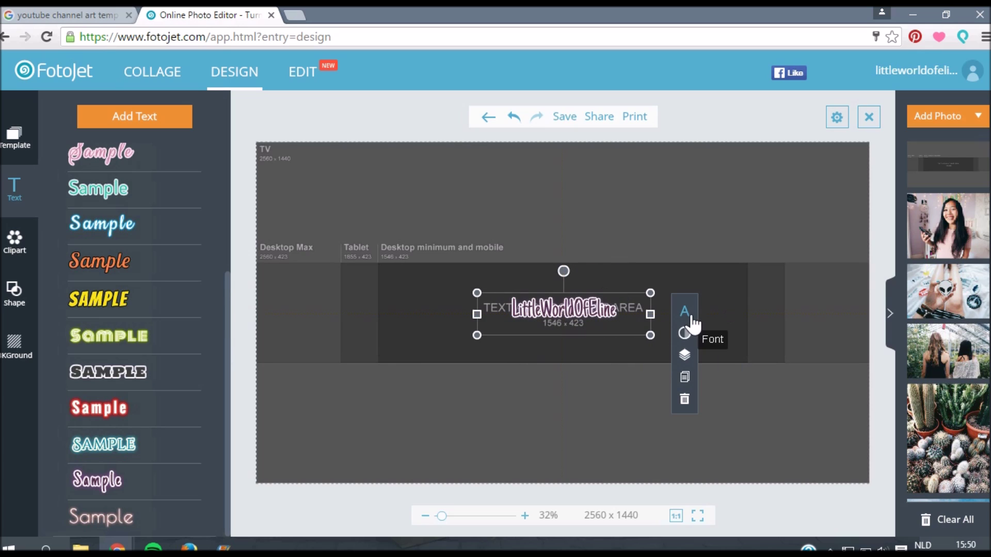
pyautogui.click(686, 312)
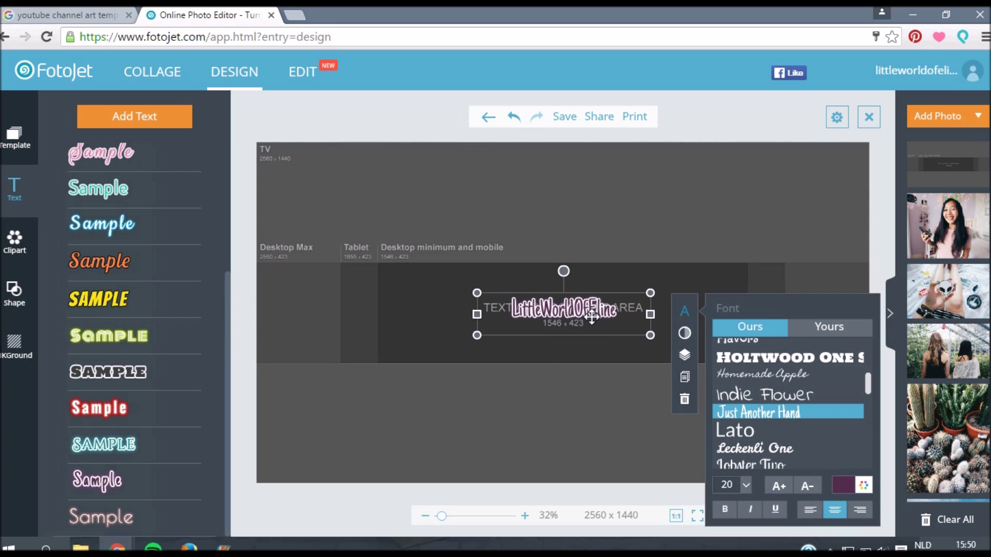
# Step: Make the channel name's text colour and its glow colour both black
pyautogui.click(845, 490)
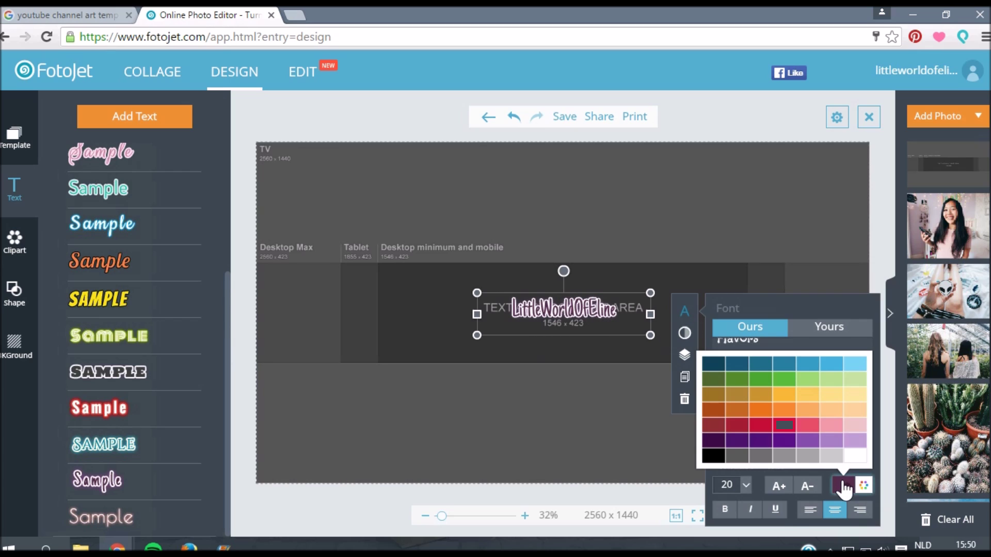
pyautogui.click(713, 458)
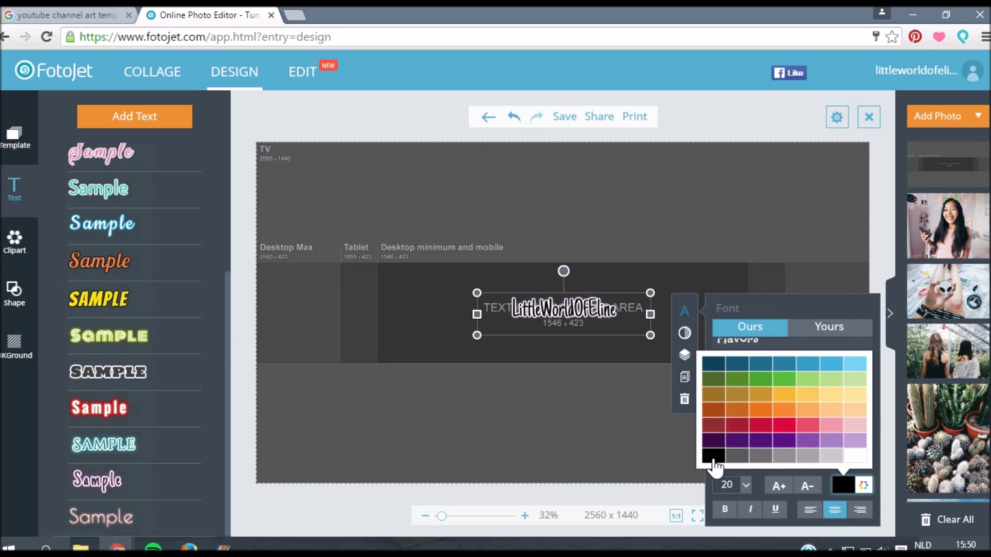
pyautogui.click(686, 335)
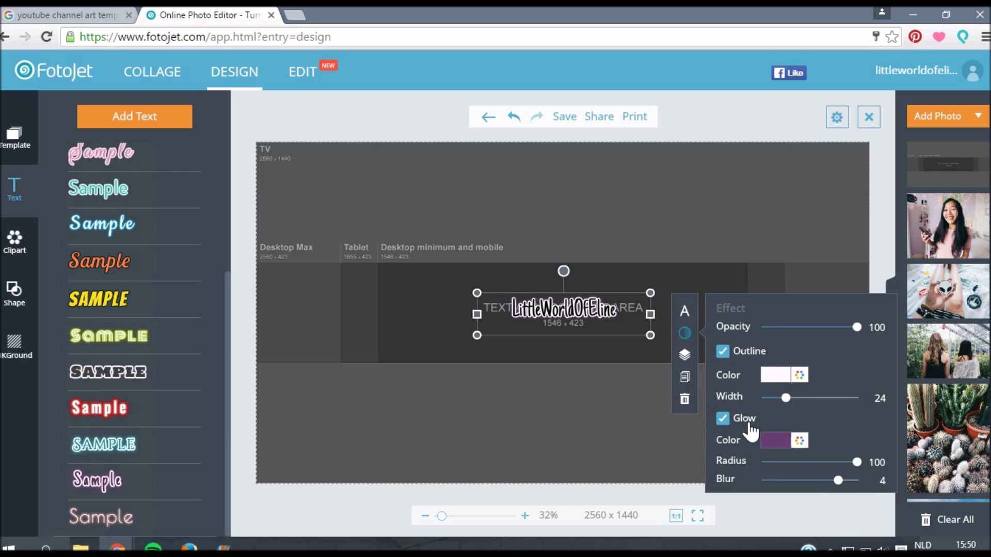
pyautogui.click(772, 441)
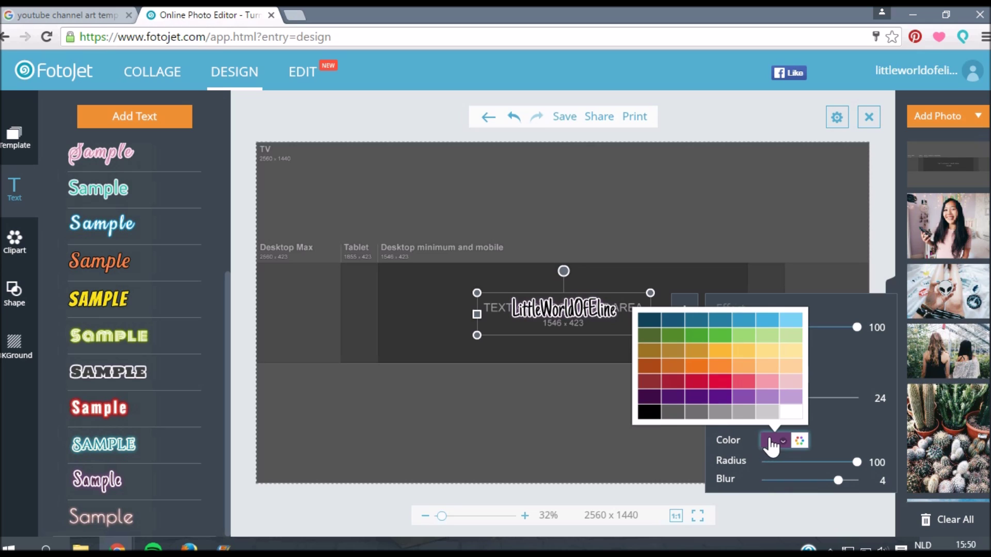
pyautogui.click(648, 412)
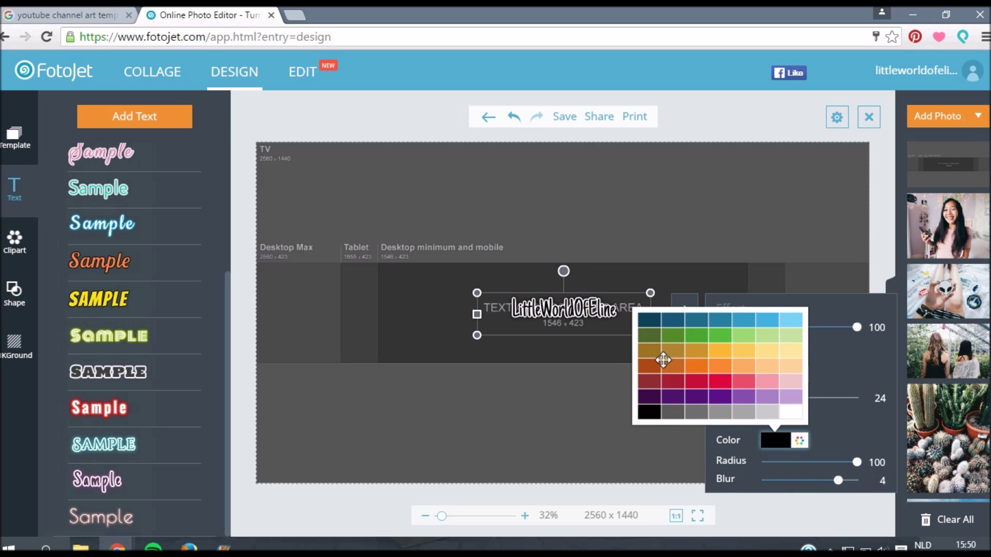
pyautogui.click(693, 310)
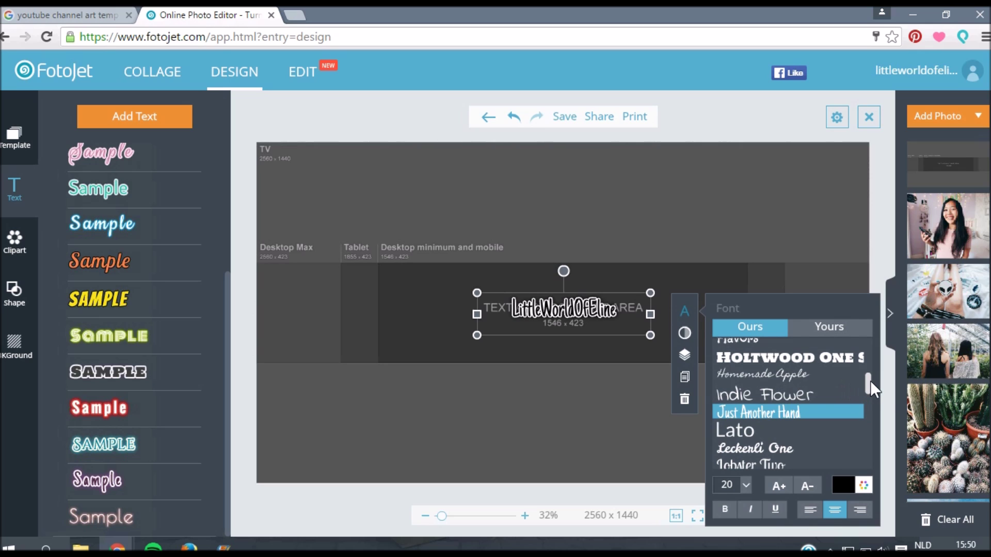
pyautogui.moveTo(869, 380); pyautogui.dragTo(859, 461)
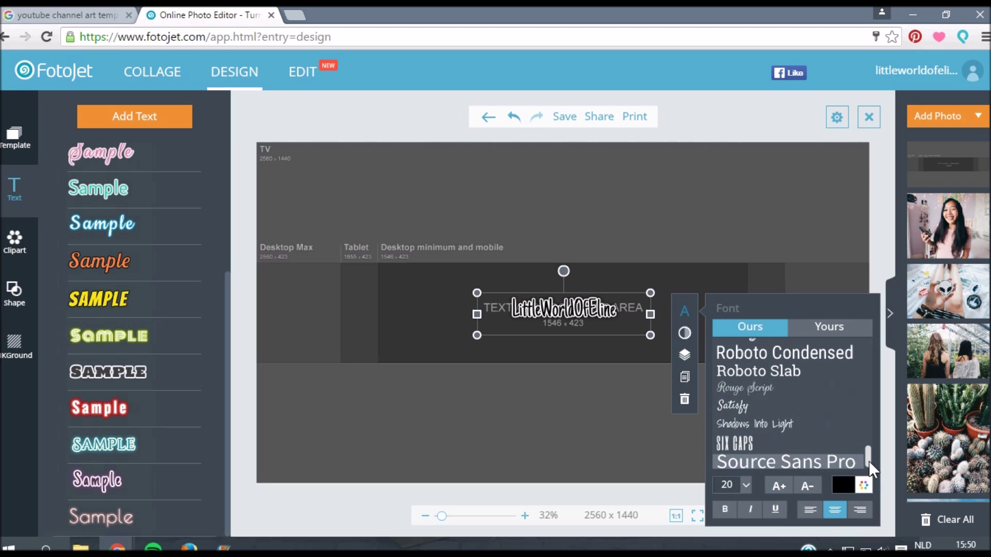
# Step: Choose Bebas Neue from the uploaded fonts list for the LITTLEWORLDOFELINE title
pyautogui.click(829, 330)
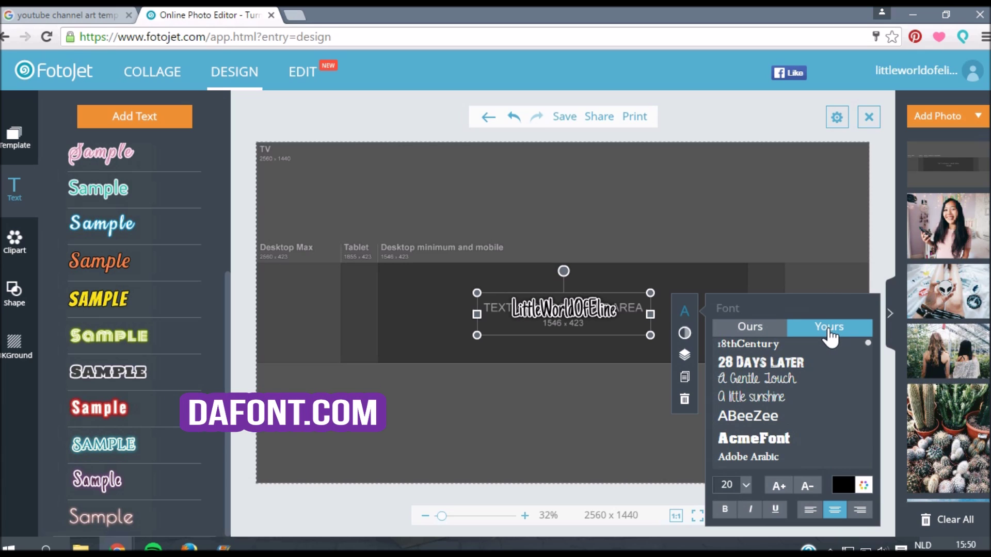
pyautogui.moveTo(868, 349); pyautogui.dragTo(871, 415)
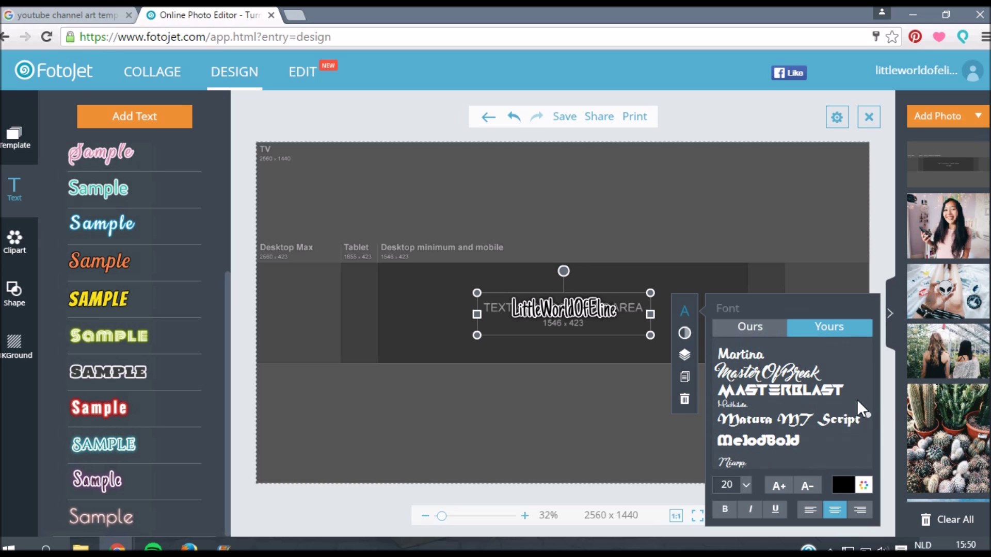
pyautogui.scroll(-1, 869, 427)
pyautogui.click(870, 427)
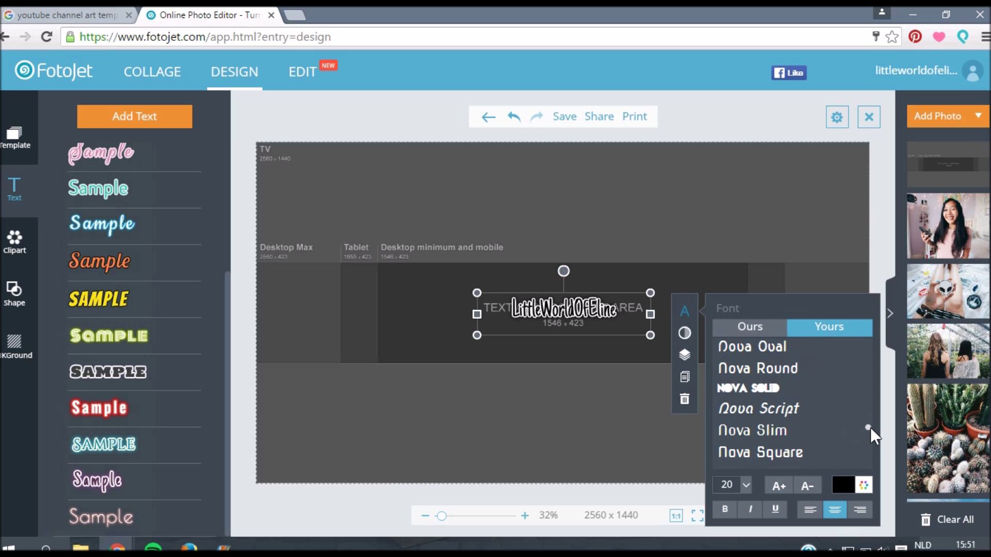
pyautogui.scroll(-2, 869, 436)
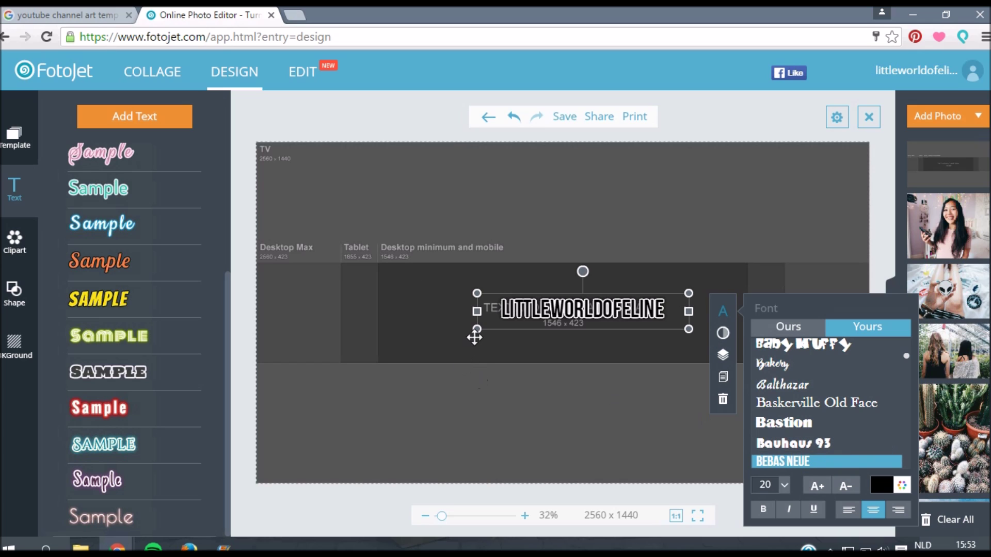
# Step: Enlarge the LITTLEWORLDOFELINE title by its corner and centre it horizontally
pyautogui.moveTo(477, 330); pyautogui.dragTo(329, 385)
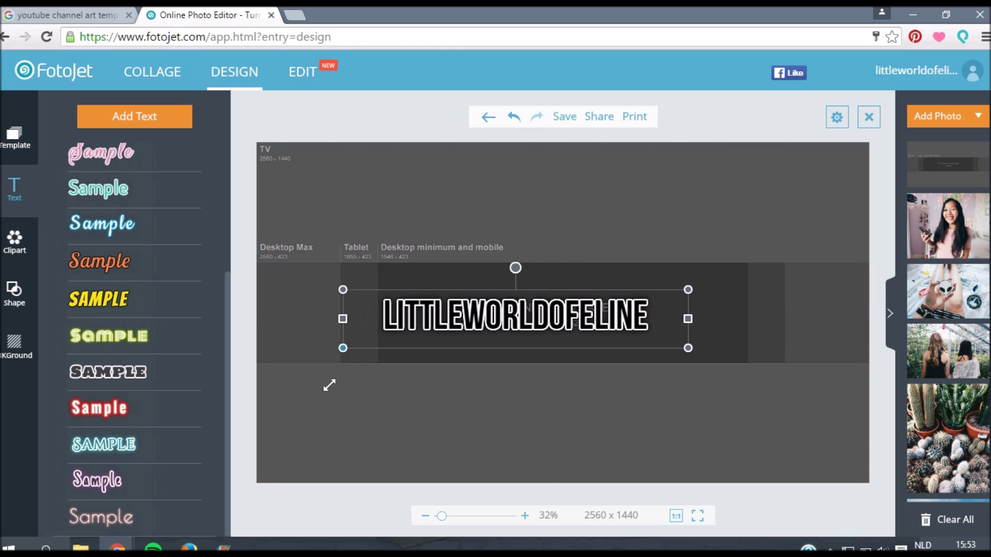
pyautogui.moveTo(503, 320); pyautogui.dragTo(558, 314)
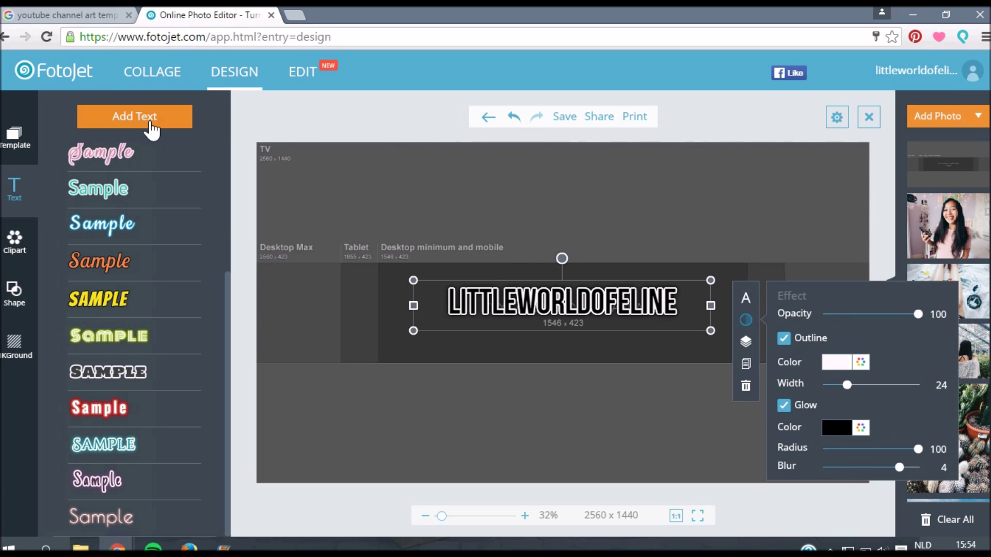
# Step: Add a text box below the title reading 'New video every Wednesday'
pyautogui.click(150, 124)
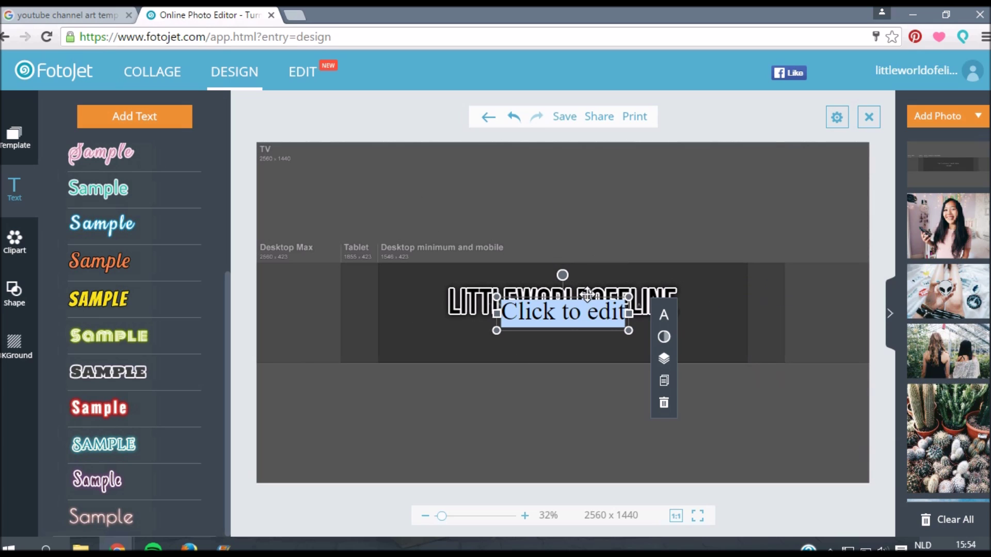
pyautogui.moveTo(587, 295); pyautogui.dragTo(572, 323)
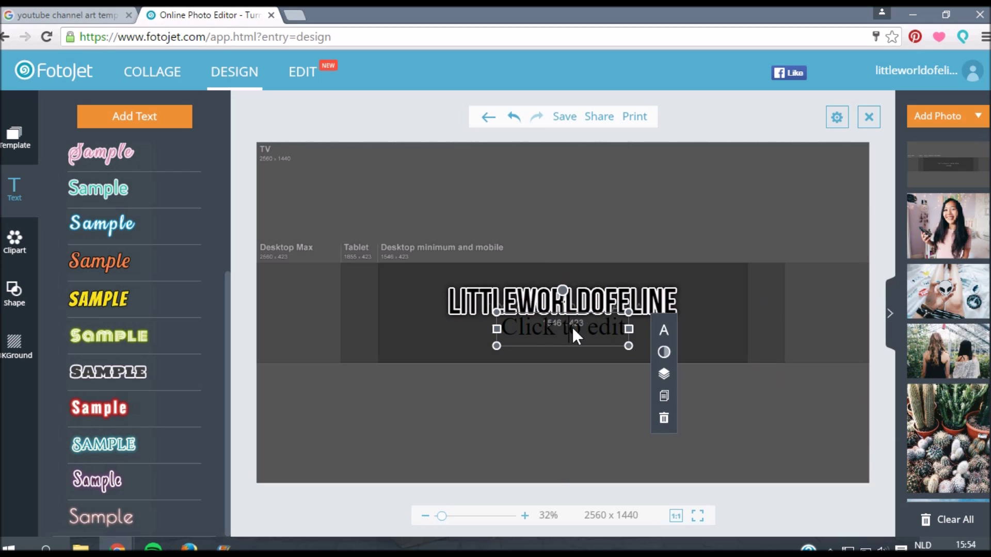
pyautogui.moveTo(504, 328); pyautogui.dragTo(627, 329)
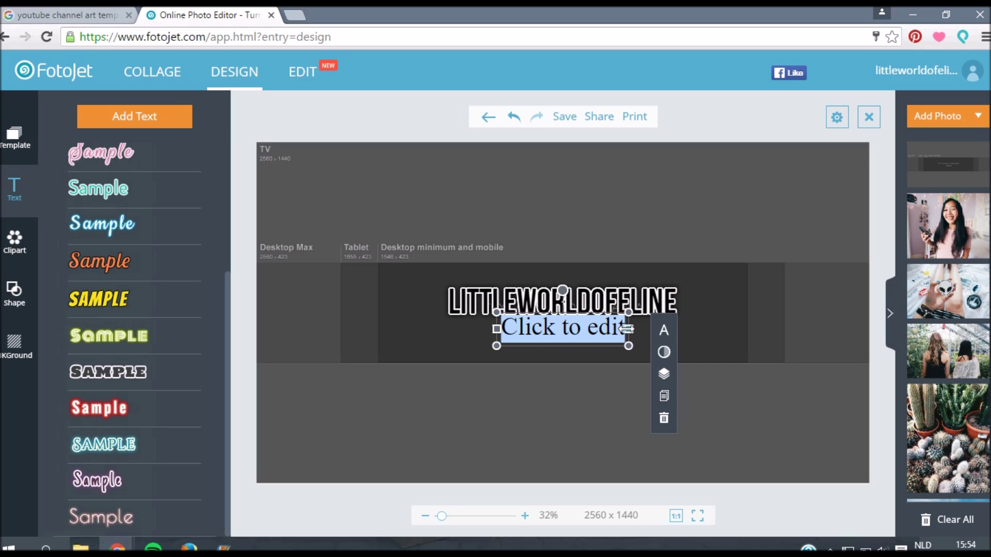
pyautogui.write('nEW')
pyautogui.press('BackSpace')
pyautogui.press('BackSpace')
pyautogui.press('BackSpace')
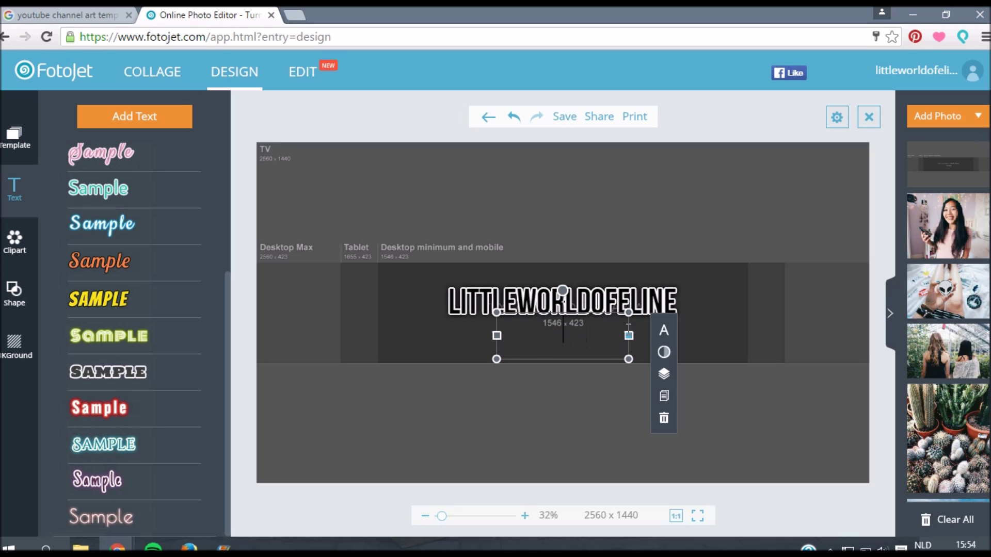
pyautogui.write('New vid')
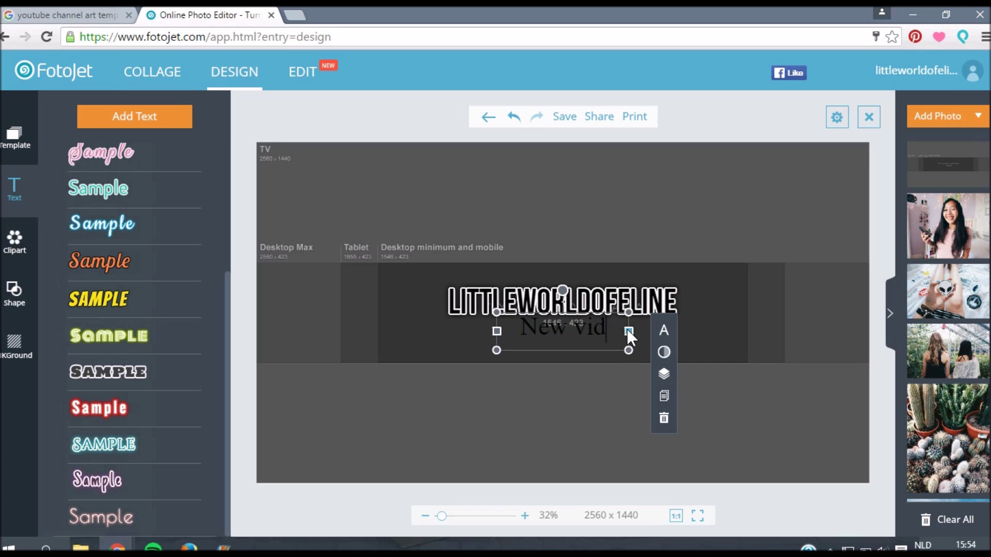
pyautogui.write('eo every Wednesday')
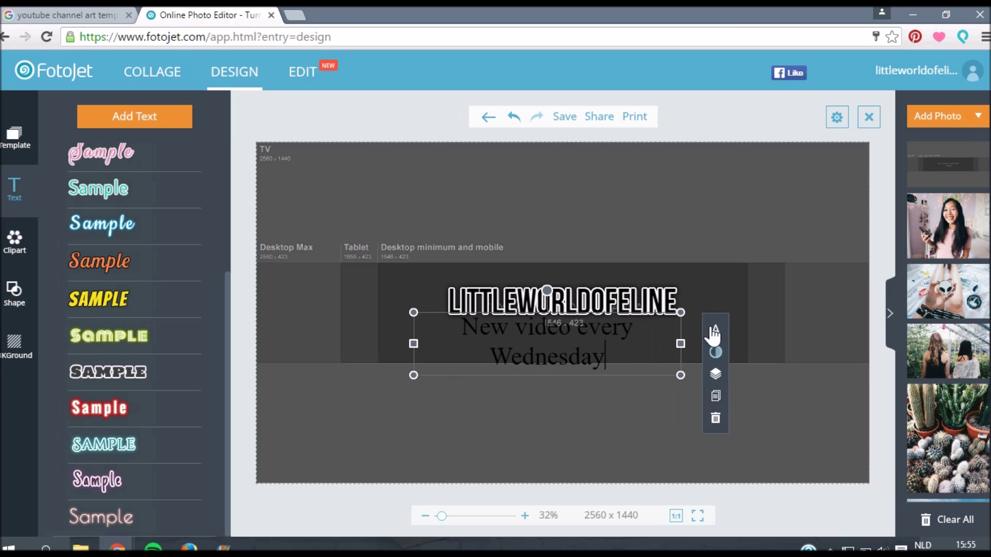
# Step: Resize the subtitle box so its text fits on one line
pyautogui.click(715, 330)
pyautogui.moveTo(681, 376); pyautogui.dragTo(706, 338)
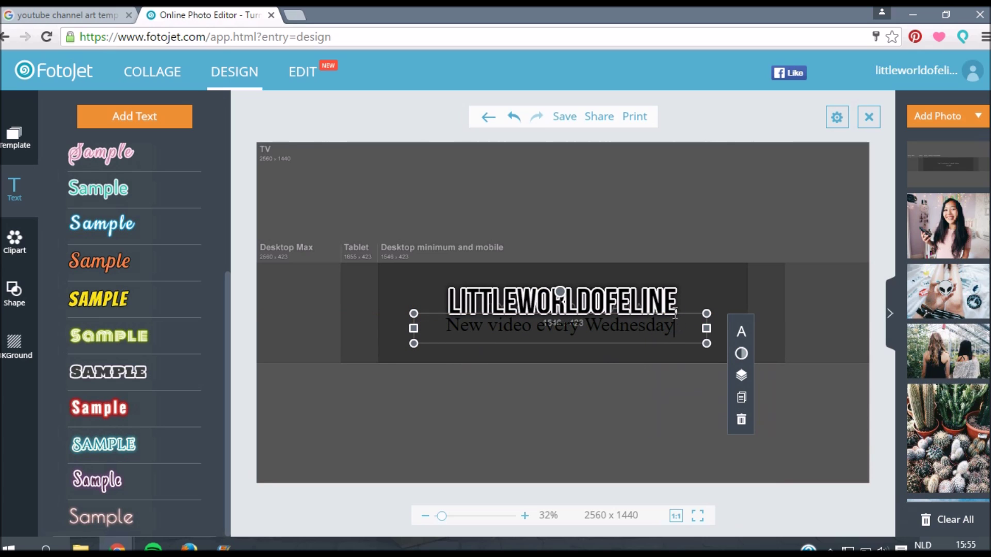
pyautogui.moveTo(675, 312); pyautogui.dragTo(702, 317)
# Step: Set the 'New video every Wednesday' subtitle in white Satisfy script
pyautogui.click(769, 336)
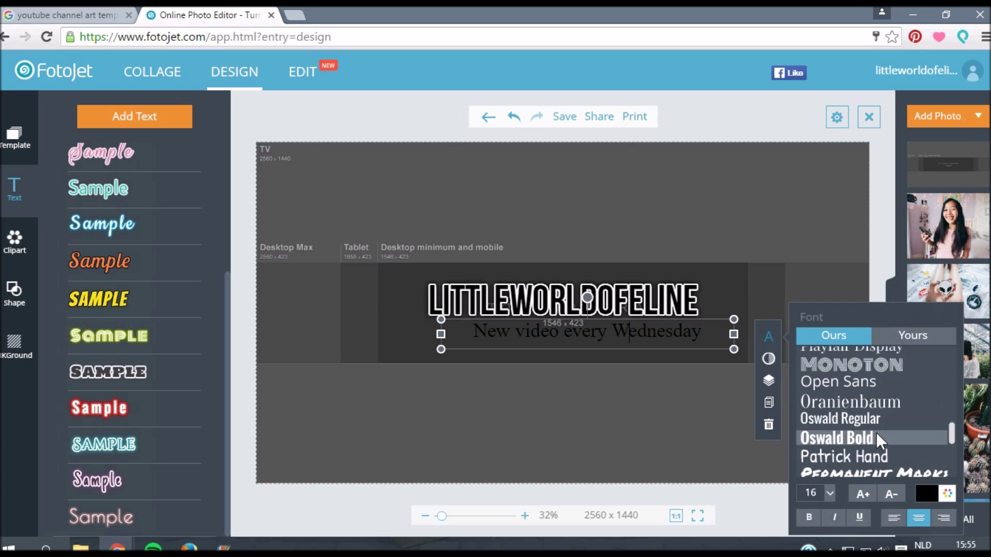
pyautogui.moveTo(949, 438); pyautogui.dragTo(949, 463)
pyautogui.click(900, 416)
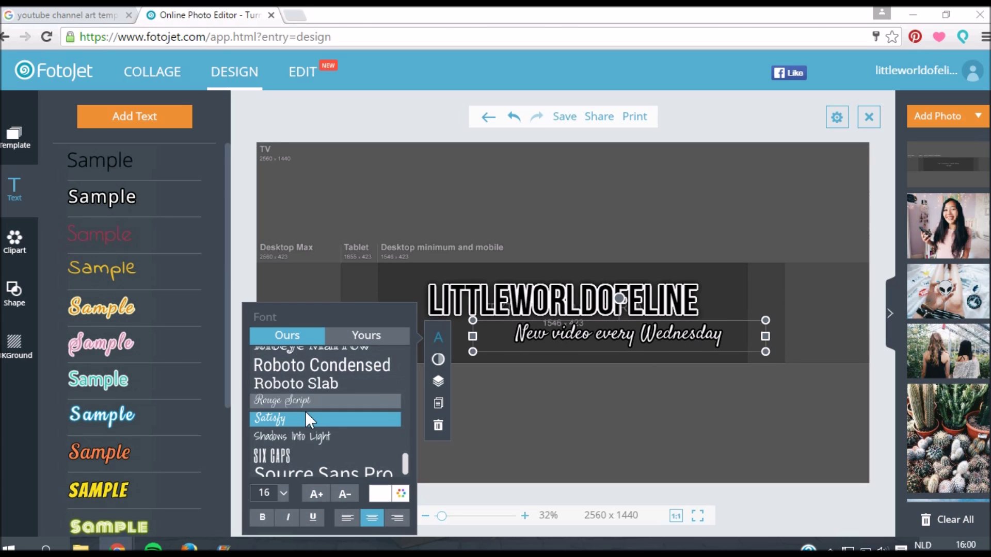
pyautogui.click(544, 415)
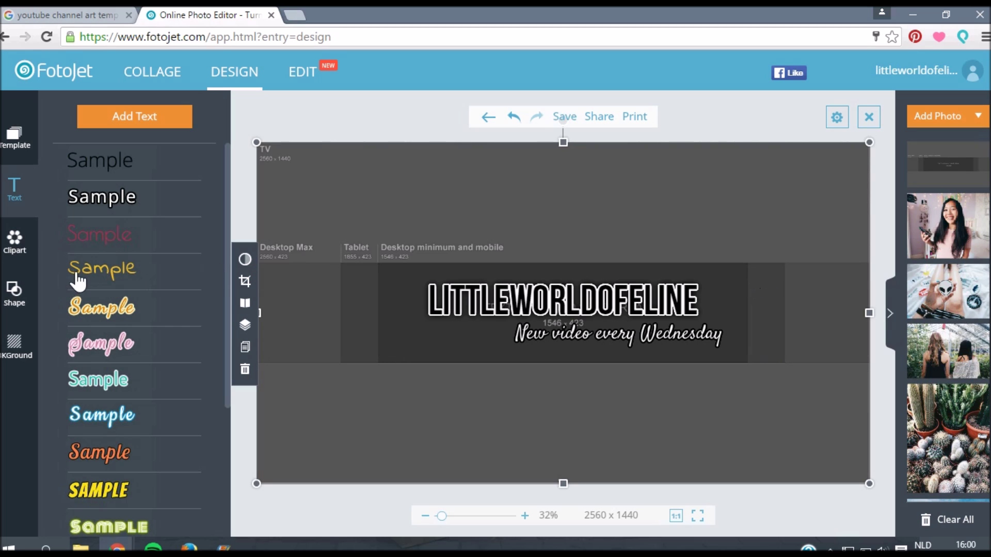
# Step: Search the clipart for 'polaroid' and add the blank polaroid frame
pyautogui.click(26, 248)
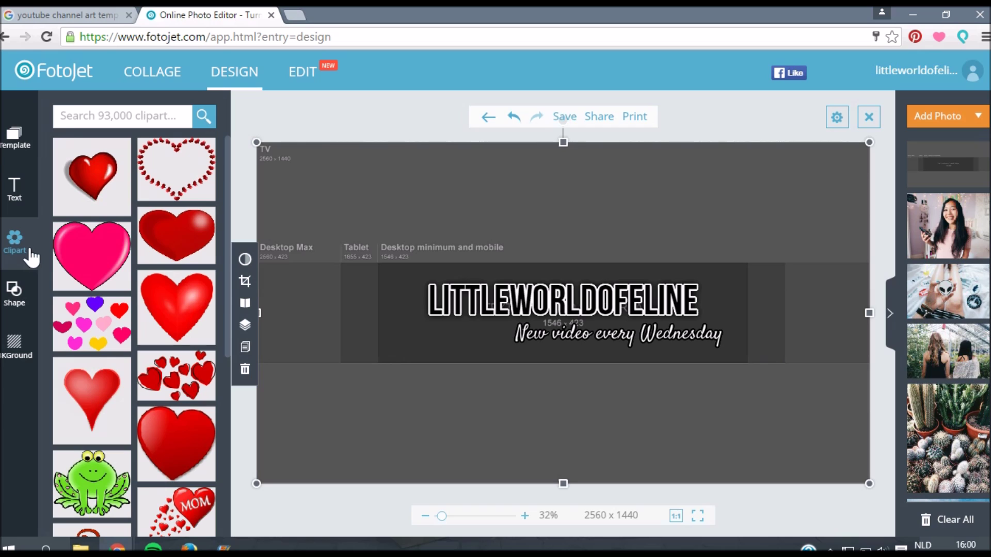
pyautogui.click(75, 123)
pyautogui.press('Return')
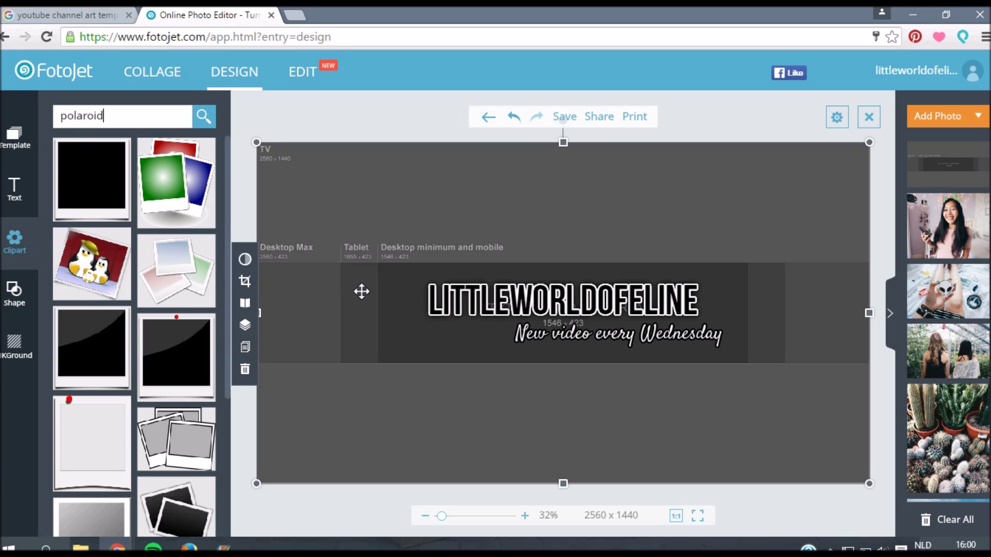
pyautogui.click(68, 194)
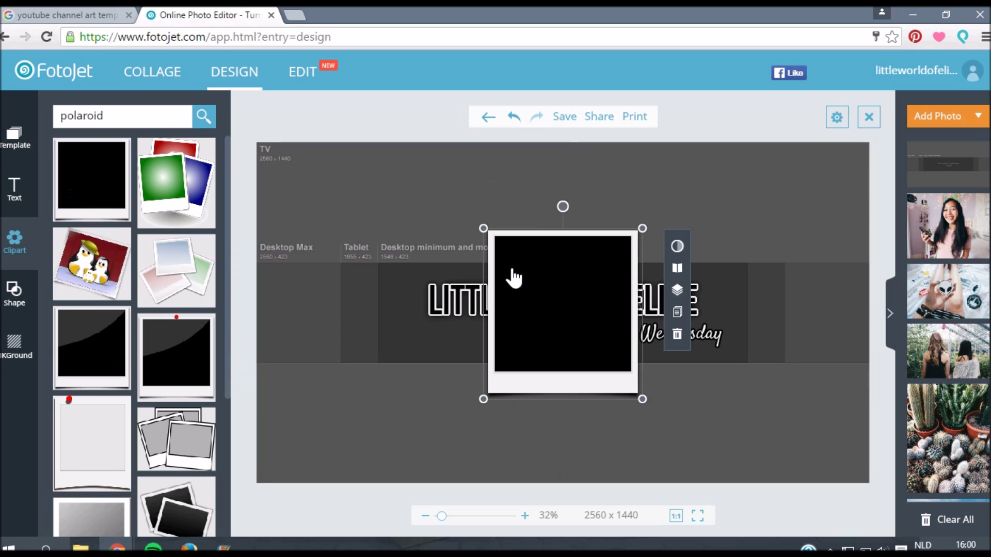
# Step: Shrink and tilt the polaroid frame, placing it at the title's right end
pyautogui.moveTo(642, 399); pyautogui.dragTo(568, 321)
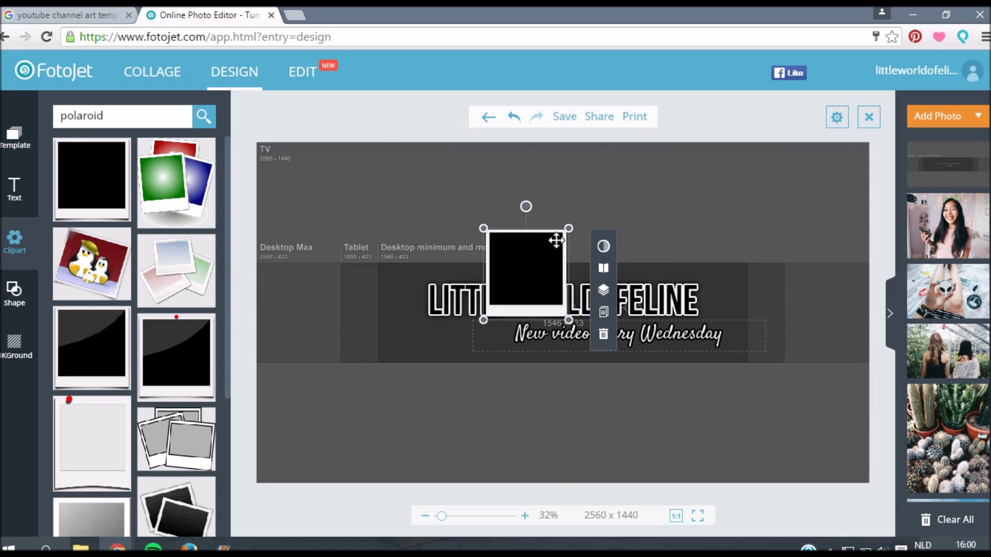
pyautogui.moveTo(516, 261); pyautogui.dragTo(498, 271)
pyautogui.moveTo(444, 304); pyautogui.dragTo(714, 330)
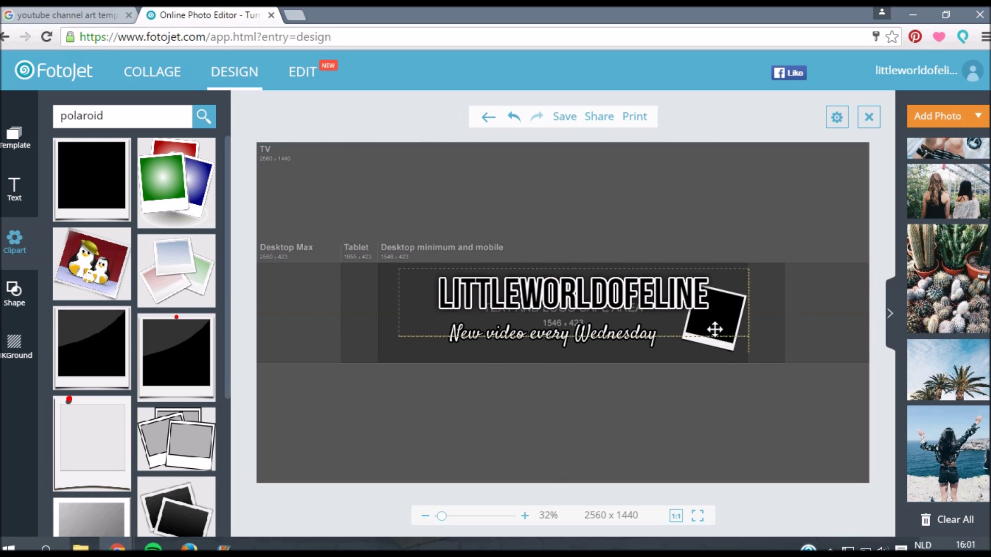
pyautogui.moveTo(624, 316); pyautogui.dragTo(634, 309)
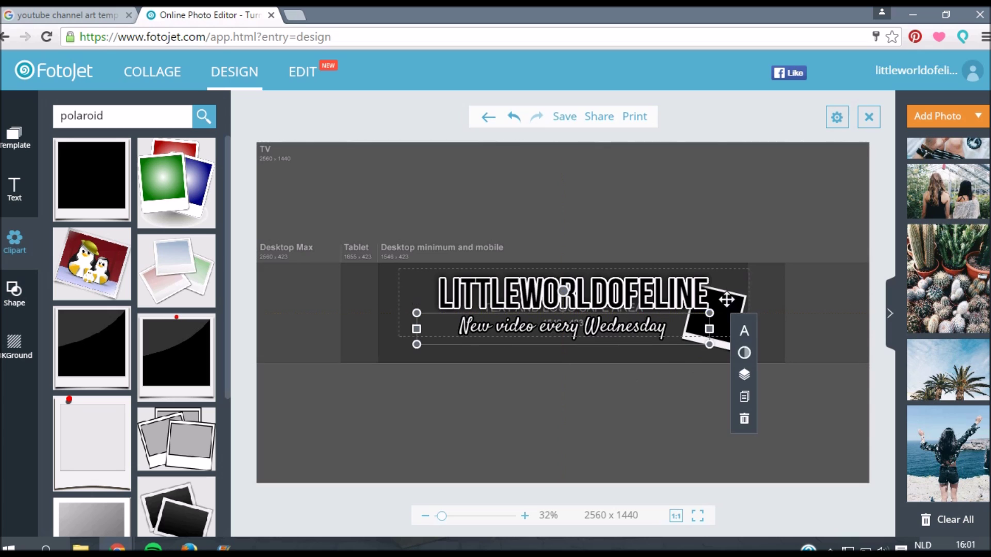
pyautogui.click(727, 299)
# Step: Shrink the girl's photo, tilt it about 12° and fit it onto the polaroid frame
pyautogui.moveTo(728, 278); pyautogui.dragTo(720, 272)
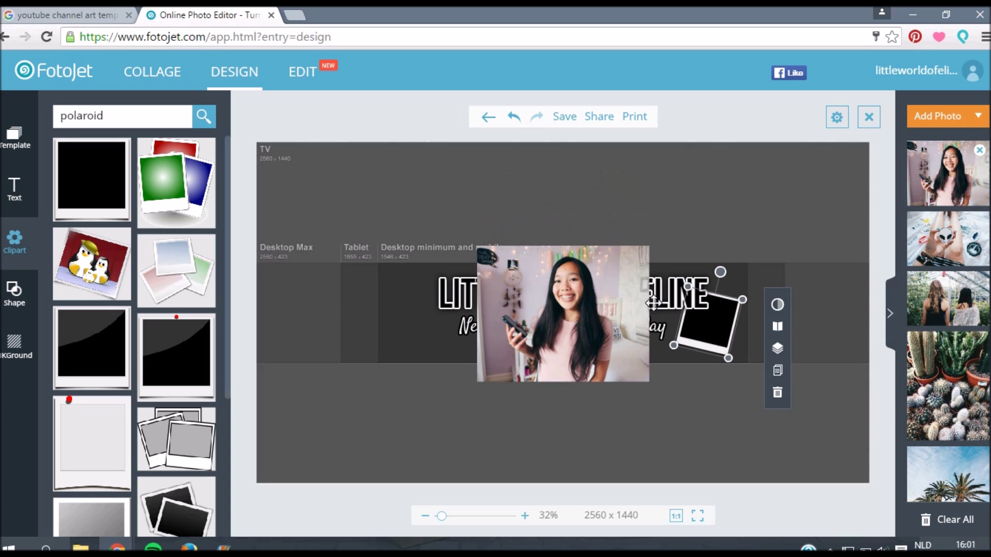
pyautogui.click(653, 302)
pyautogui.moveTo(586, 321); pyautogui.dragTo(680, 309)
pyautogui.moveTo(739, 371); pyautogui.dragTo(659, 299)
pyautogui.moveTo(627, 270); pyautogui.dragTo(717, 309)
pyautogui.moveTo(699, 257); pyautogui.dragTo(711, 256)
pyautogui.scroll(3, 788, 323)
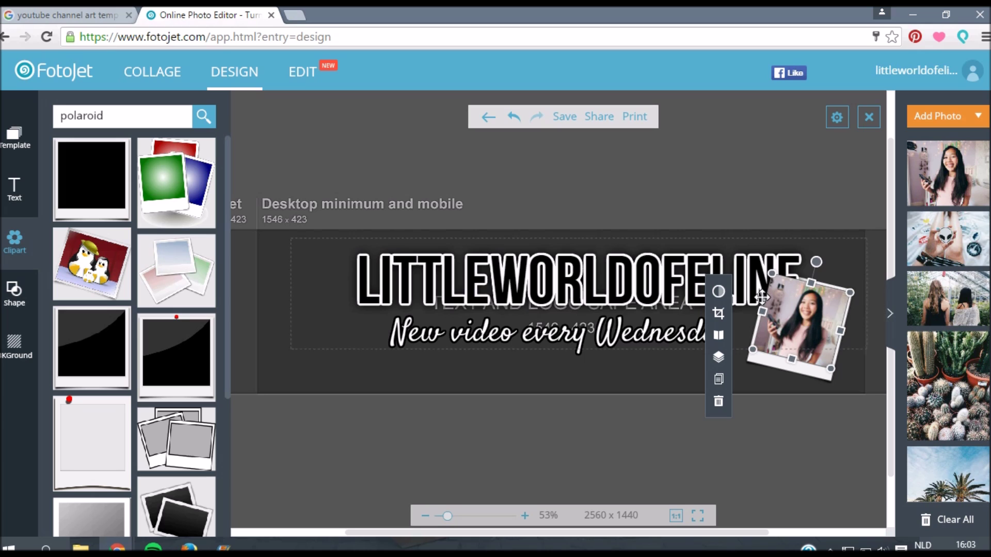
pyautogui.moveTo(761, 312); pyautogui.dragTo(763, 312)
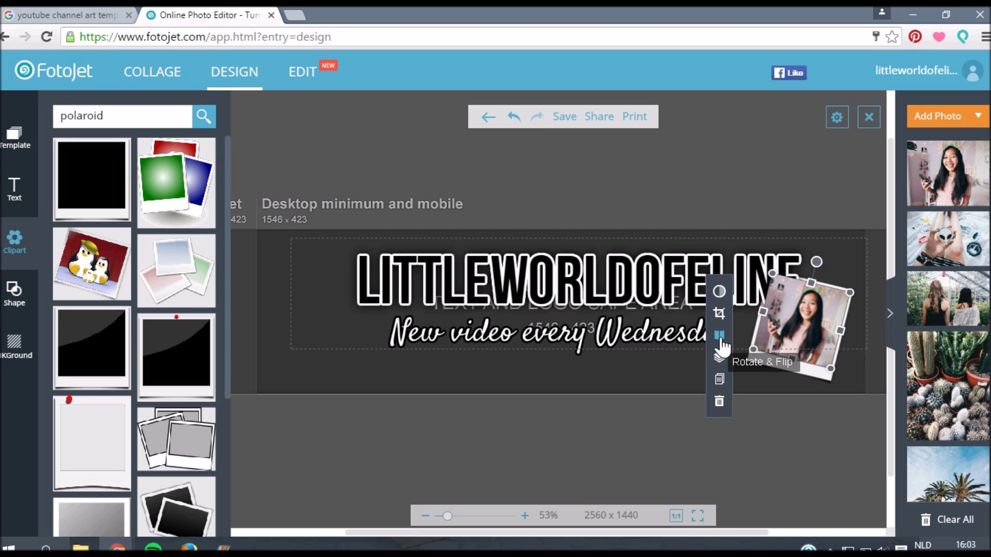
# Step: Send the girl's photo two layers backward, behind the title text
pyautogui.click(718, 361)
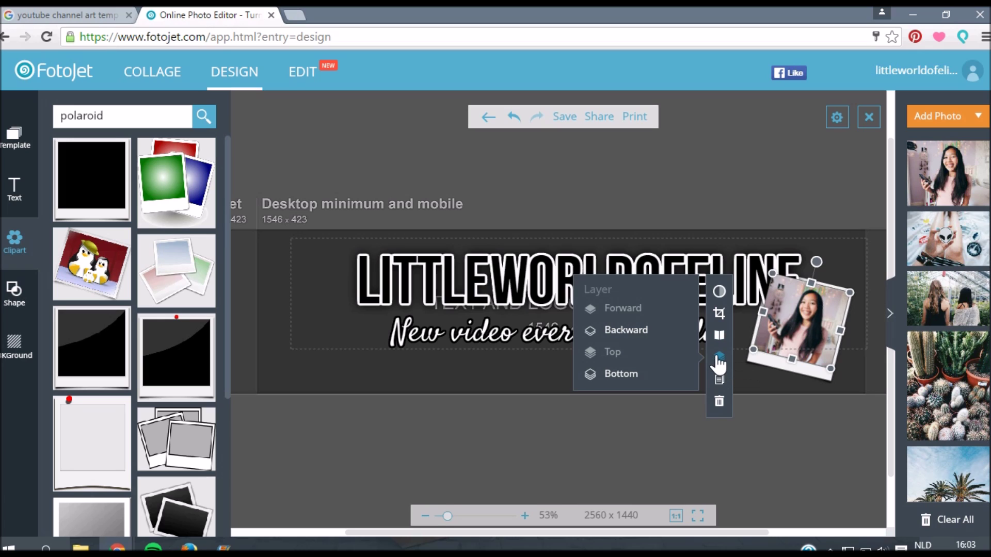
pyautogui.click(645, 335)
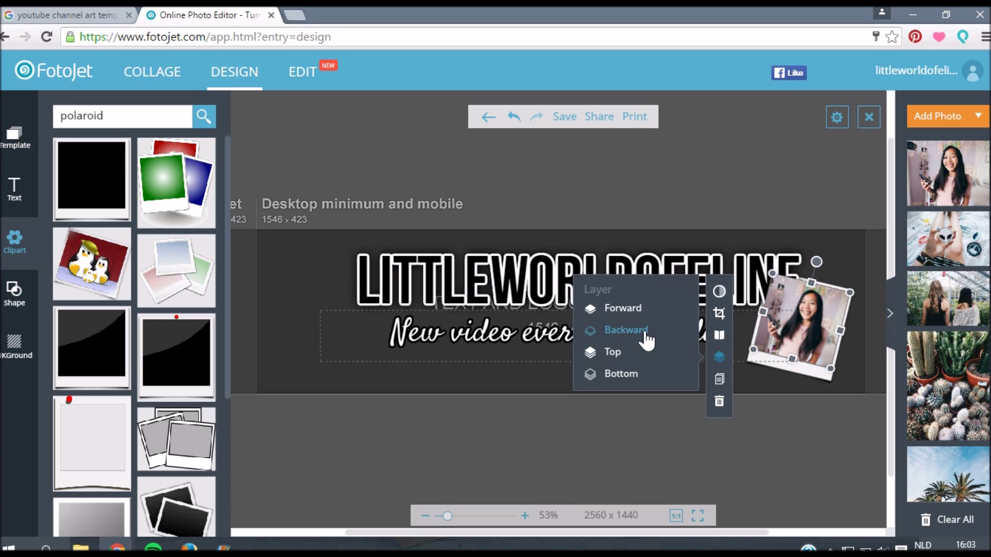
pyautogui.click(645, 335)
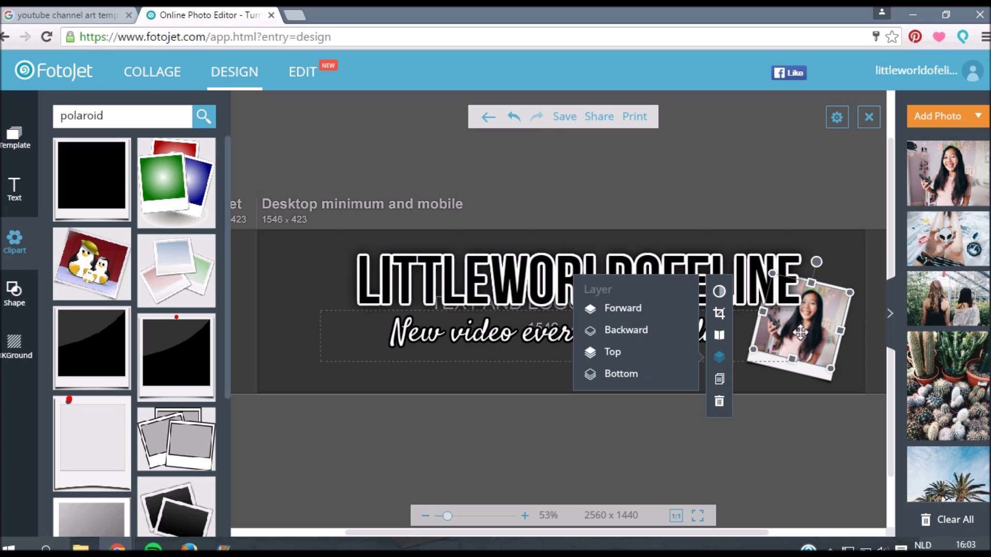
# Step: Add a small black polaroid frame at the left edge, tilted and behind the title
pyautogui.click(803, 418)
pyautogui.click(77, 188)
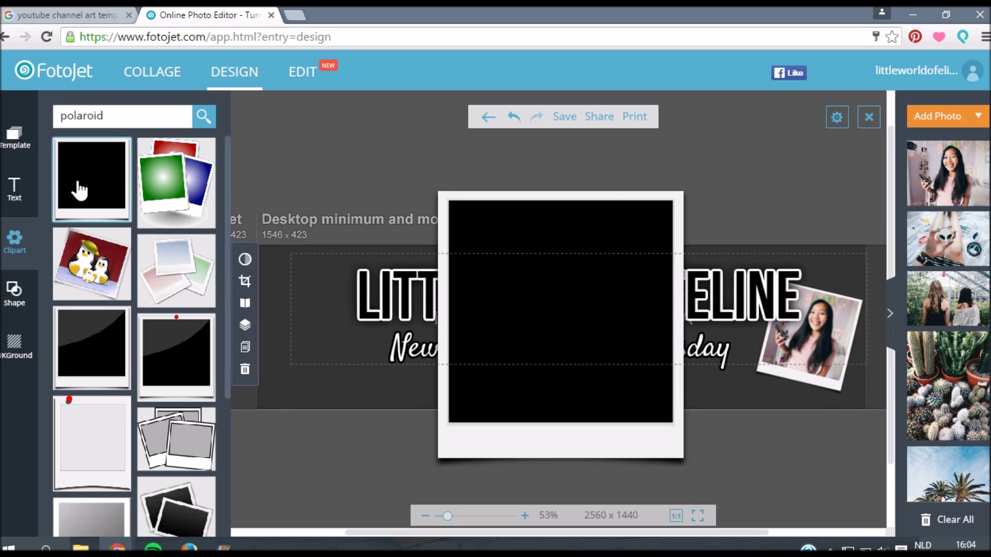
pyautogui.moveTo(686, 475); pyautogui.dragTo(503, 265)
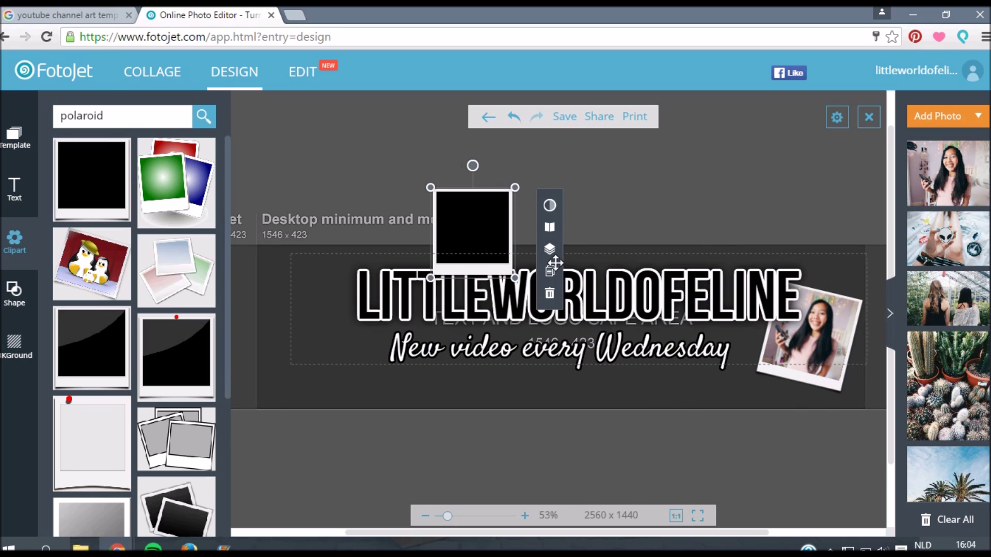
pyautogui.moveTo(491, 216); pyautogui.dragTo(339, 293)
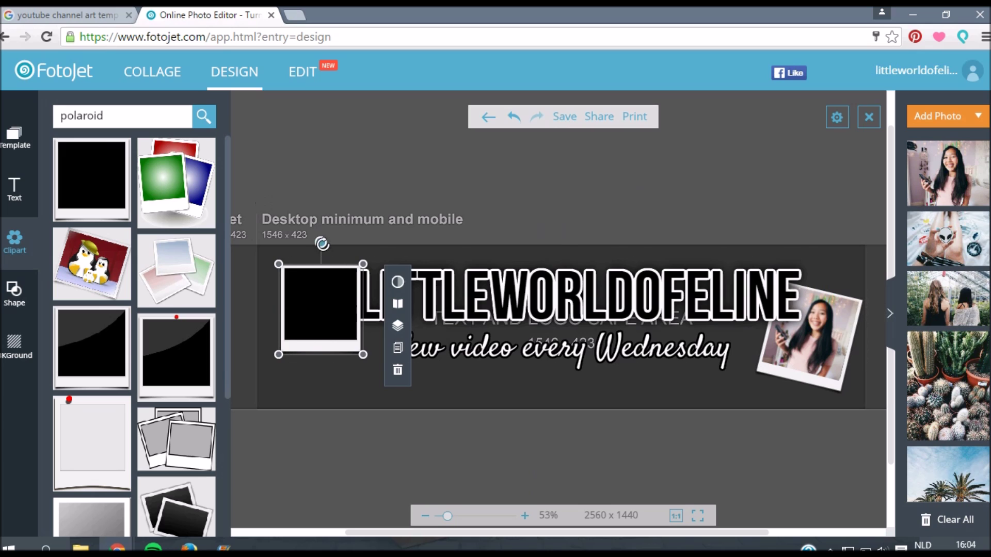
pyautogui.moveTo(322, 244); pyautogui.dragTo(313, 242)
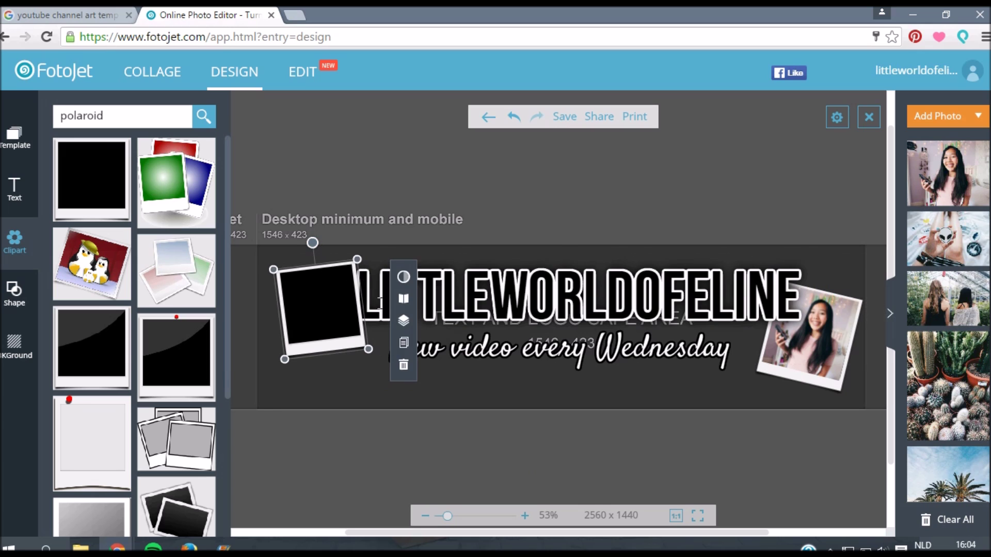
pyautogui.click(402, 322)
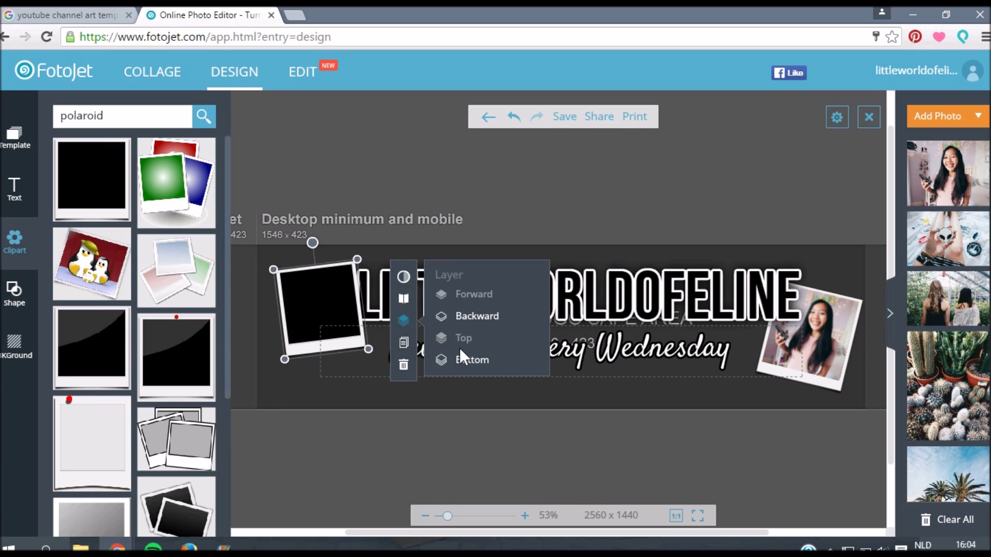
pyautogui.click(466, 320)
# Step: Fit the girl-by-the-sea photo into the left polaroid frame, behind the title
pyautogui.click(272, 296)
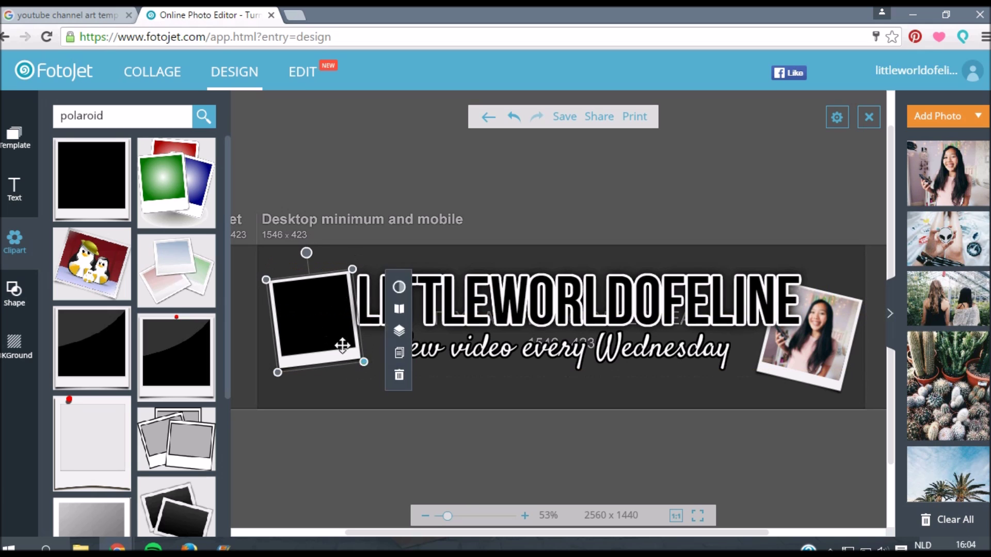
pyautogui.scroll(-3, 946, 310)
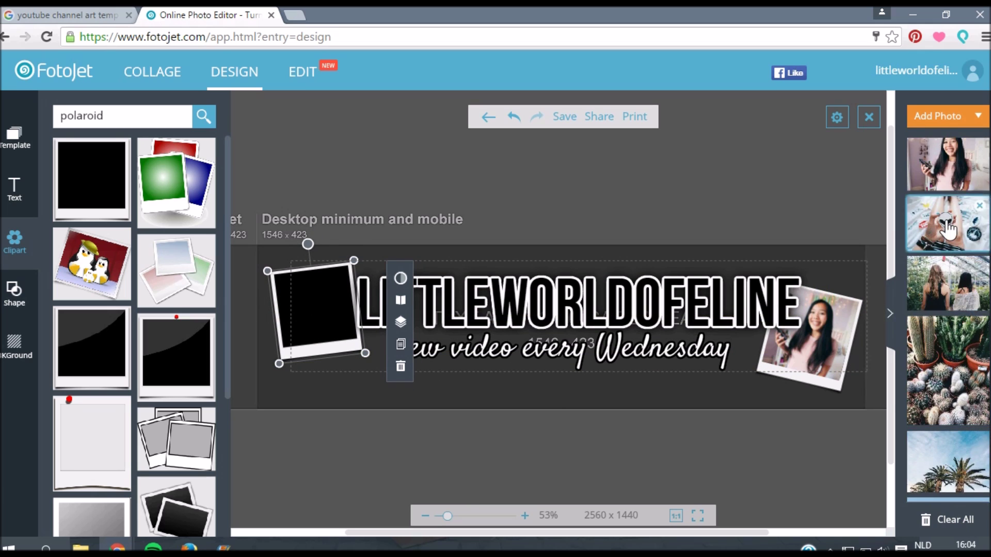
pyautogui.click(948, 454)
pyautogui.moveTo(567, 335); pyautogui.dragTo(335, 310)
pyautogui.moveTo(338, 258); pyautogui.dragTo(314, 312)
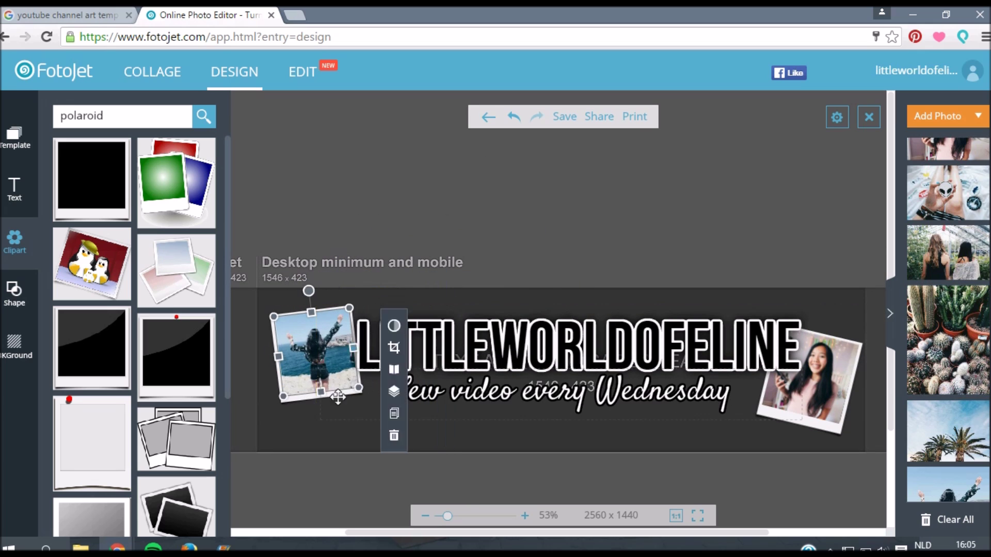
pyautogui.click(393, 391)
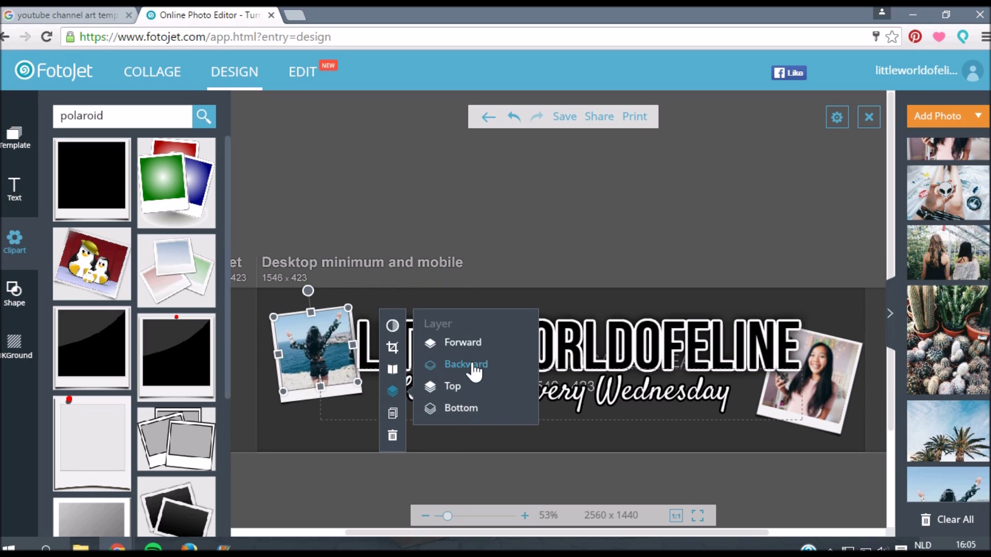
pyautogui.click(470, 367)
# Step: Place the alien photo on the left and send it two layers back
pyautogui.moveTo(947, 192); pyautogui.dragTo(388, 326)
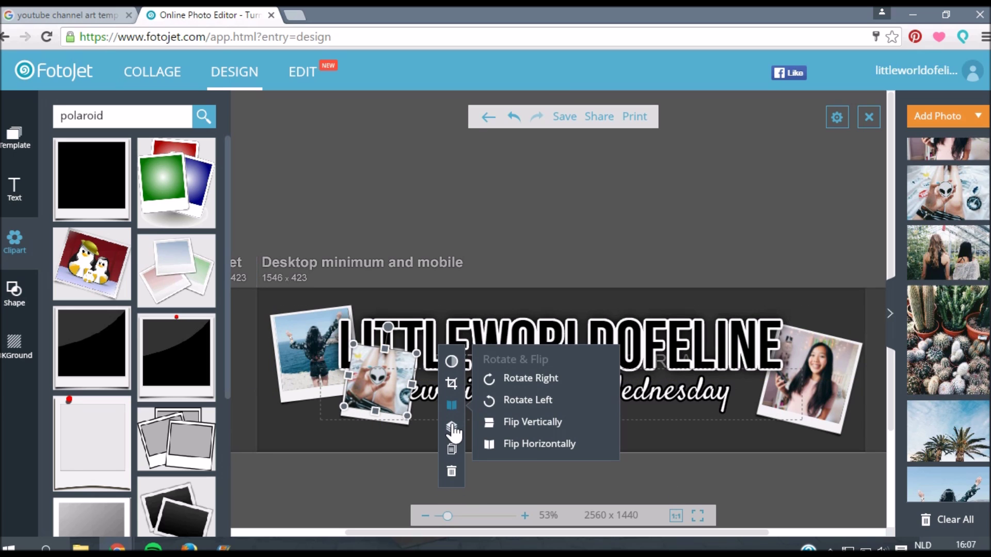
pyautogui.moveTo(451, 427)
pyautogui.click(510, 402)
pyautogui.click(511, 402)
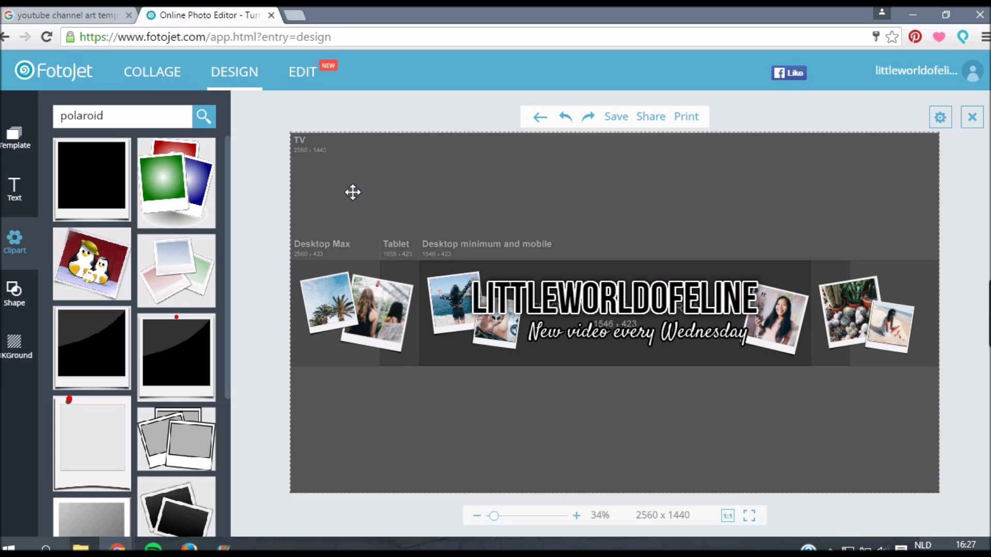
# Step: Delete the template's safe-area guide background image
pyautogui.click(352, 193)
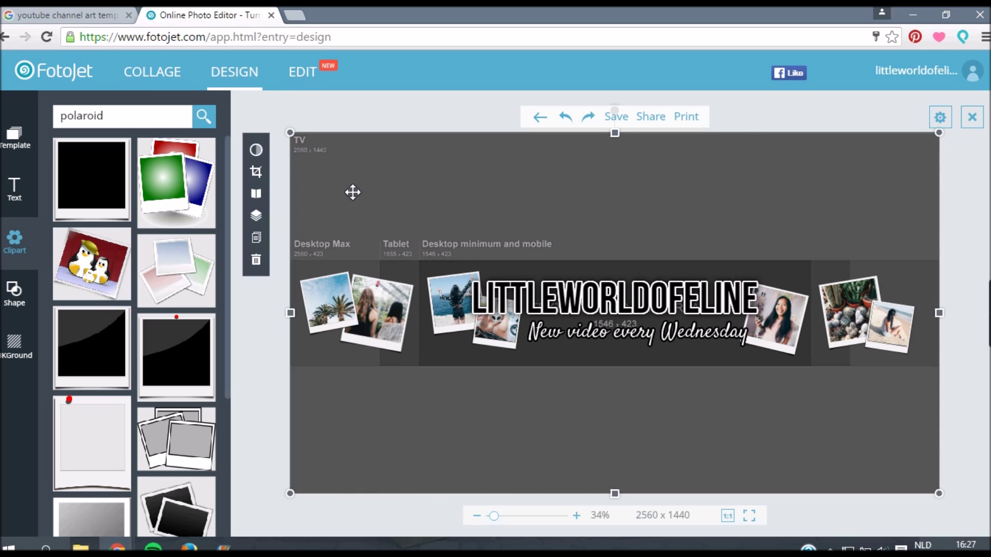
pyautogui.click(257, 260)
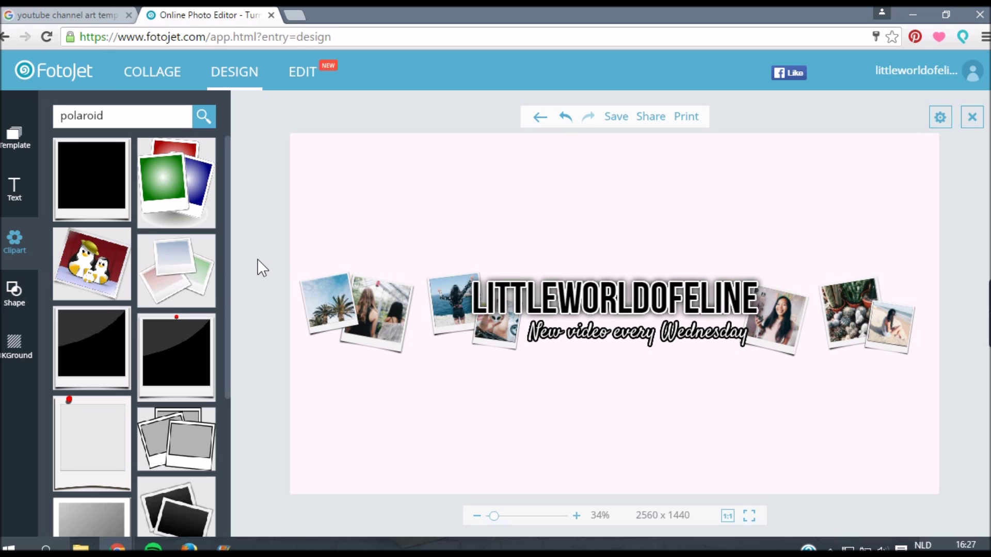
# Step: Save the banner as a high-quality 2560×1440 JPG in 00 BANNER, then load youtube.com
pyautogui.click(617, 118)
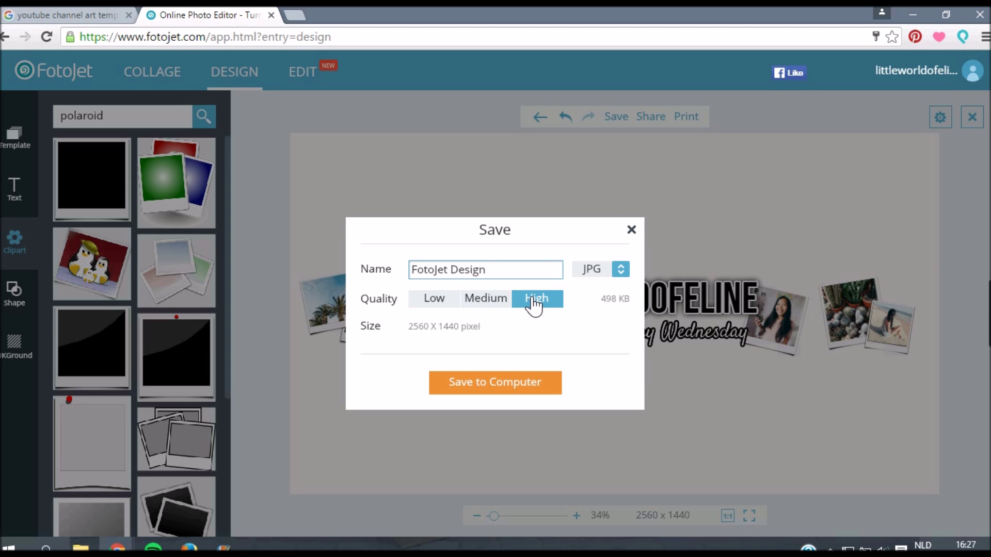
pyautogui.click(525, 380)
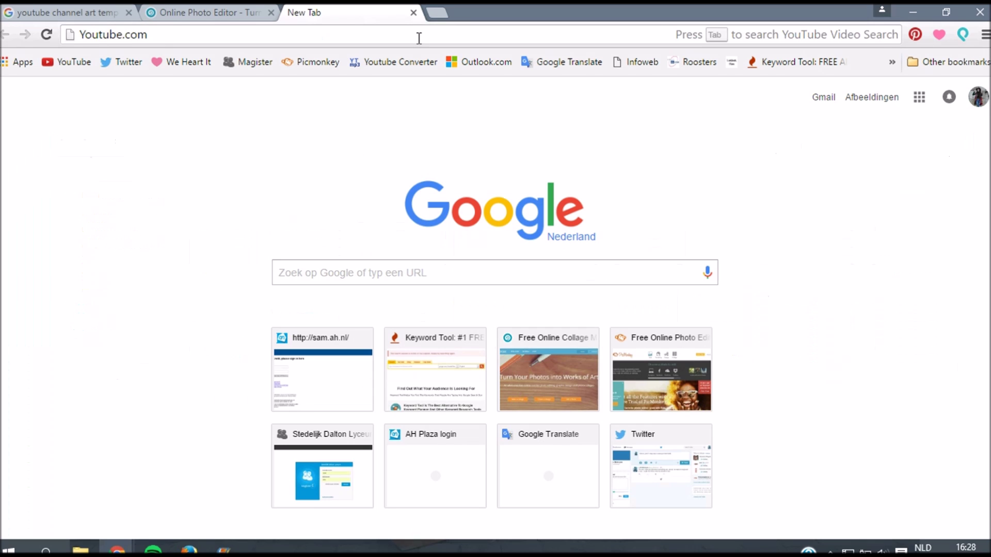
pyautogui.press('Return')
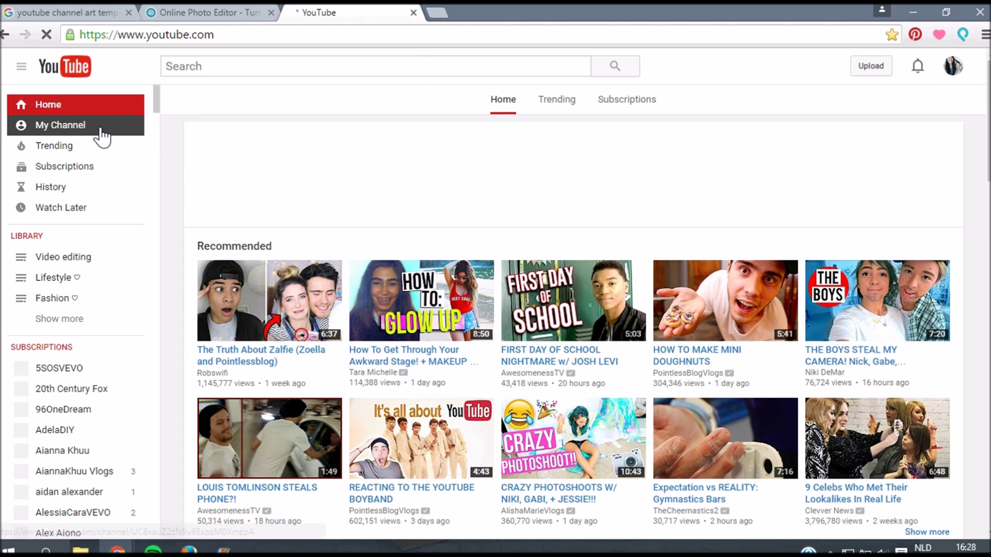
# Step: From My Channel, replace the channel art with the saved 00 BANNER image and confirm it
pyautogui.click(102, 137)
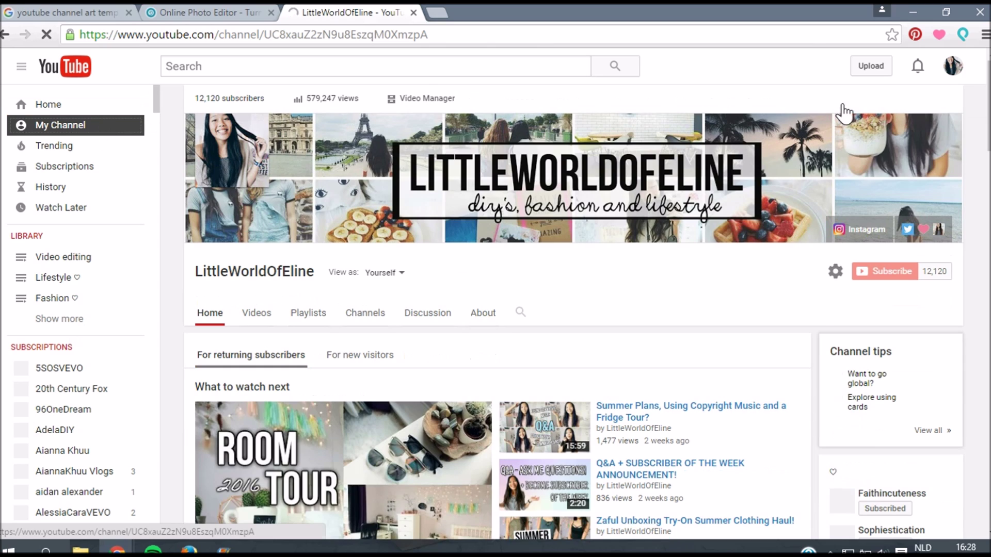
pyautogui.click(951, 128)
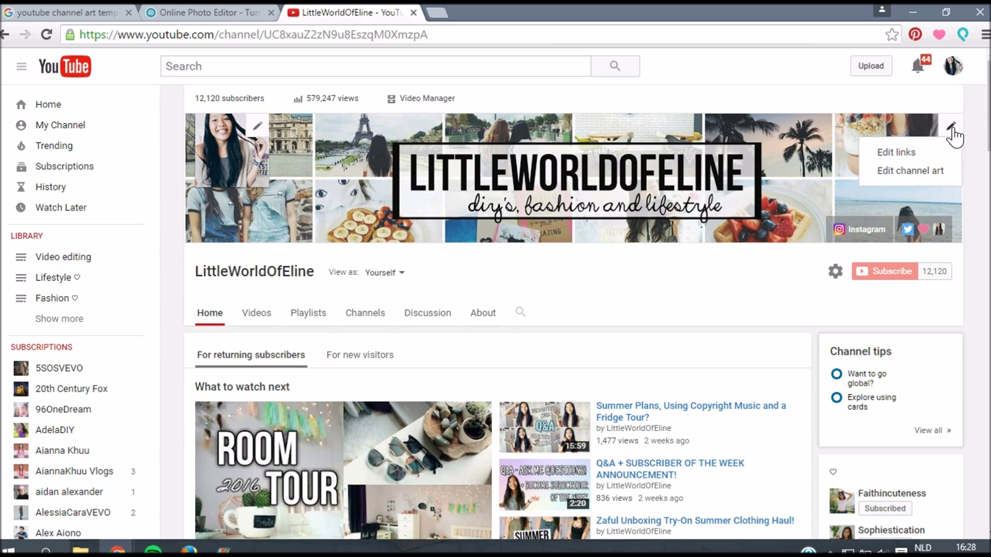
pyautogui.click(911, 171)
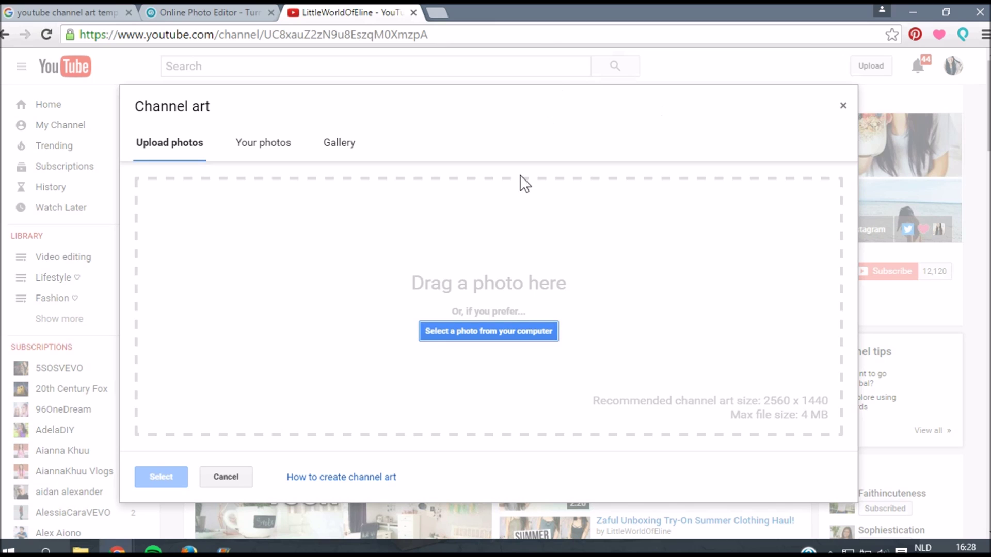
pyautogui.click(509, 332)
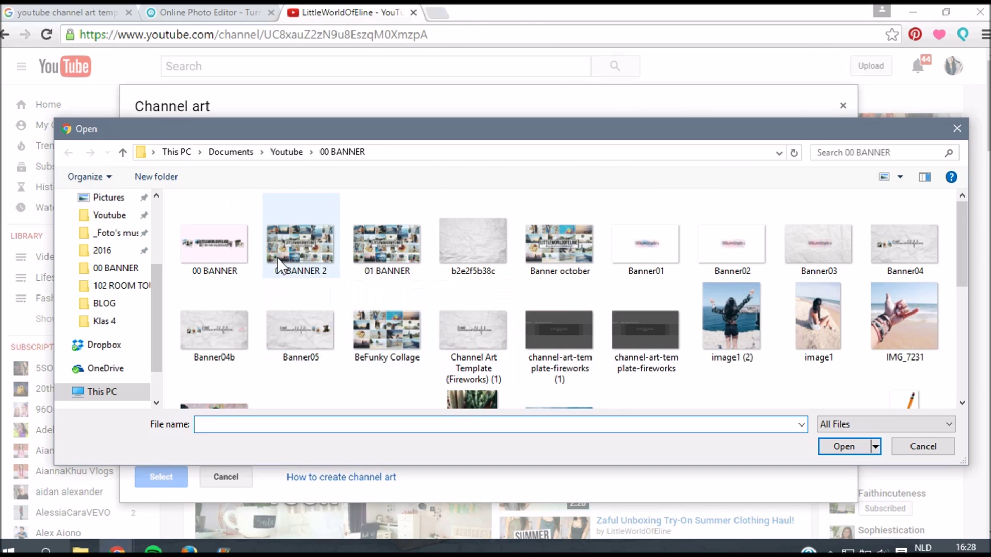
pyautogui.click(240, 255)
pyautogui.doubleClick(240, 255)
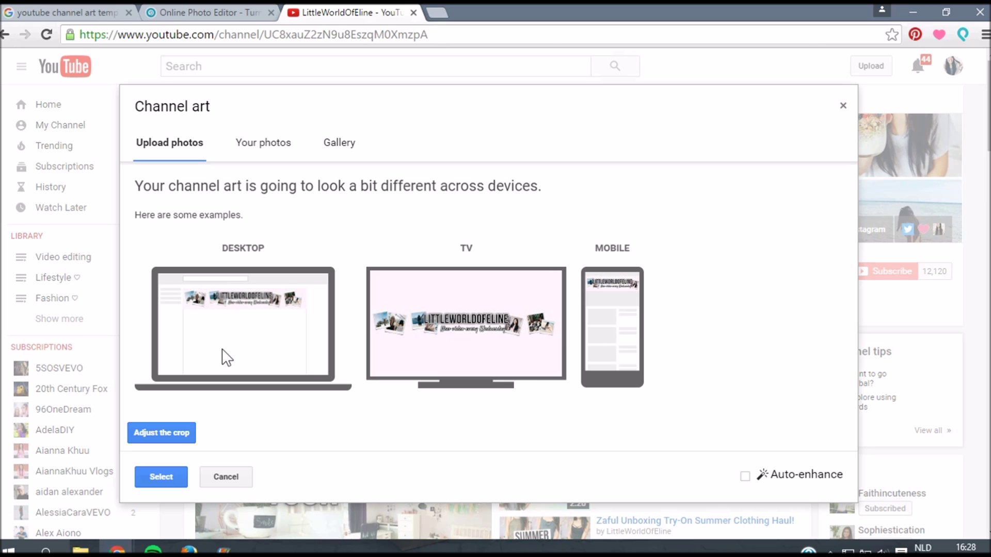
pyautogui.click(174, 473)
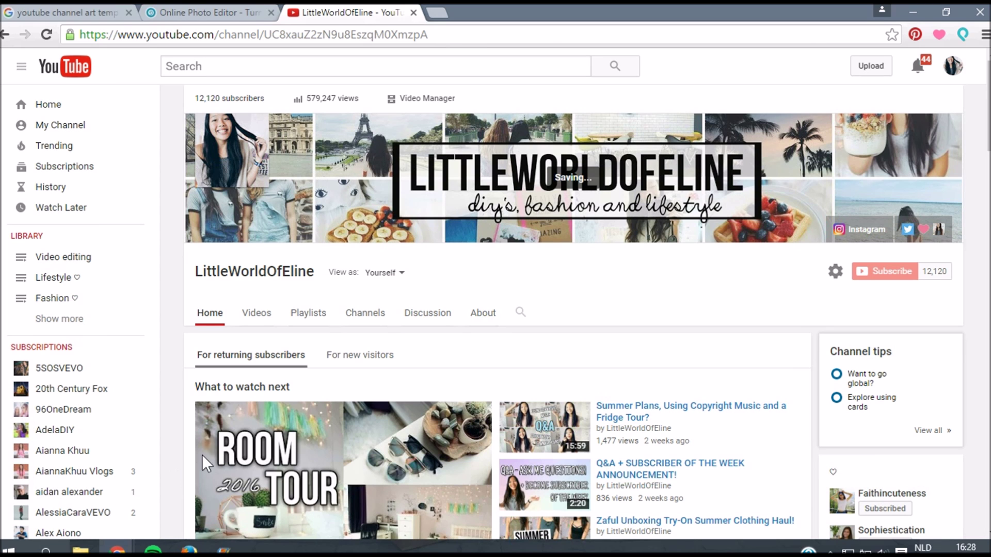